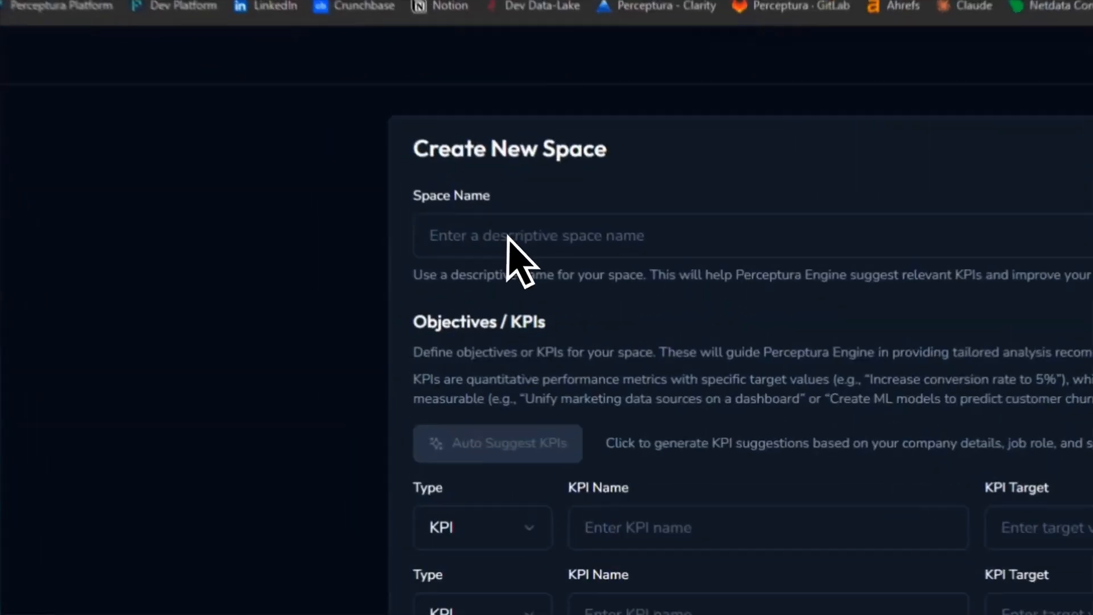
Step: Name the new space "Churn Reduction and Customer Retention" and generate automatic KPI suggestions for it
left_click(377, 161)
type("Churn R")
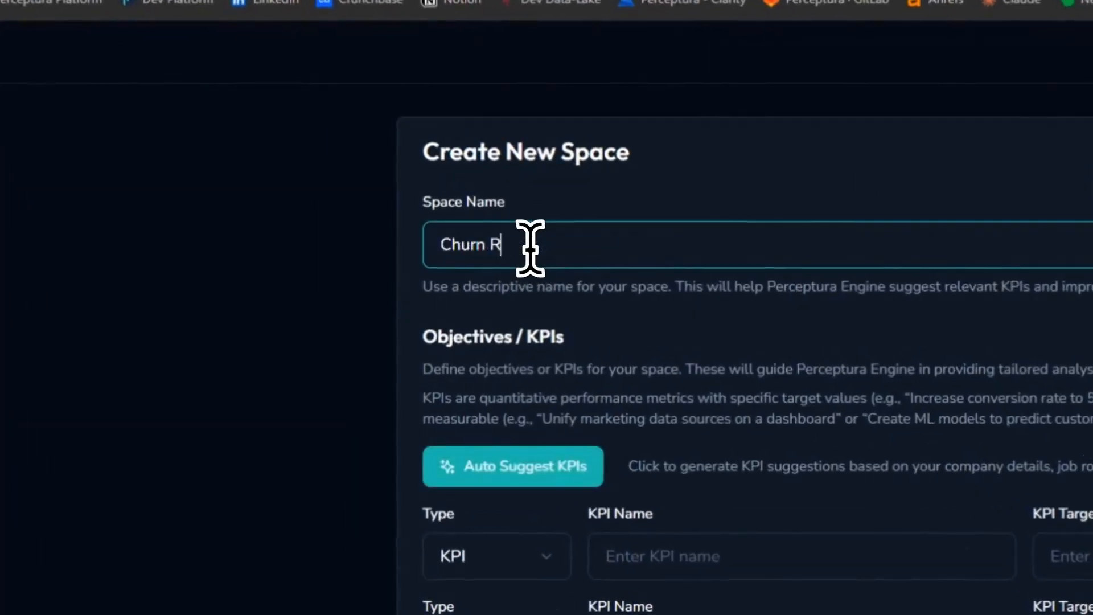
type("eduction adn")
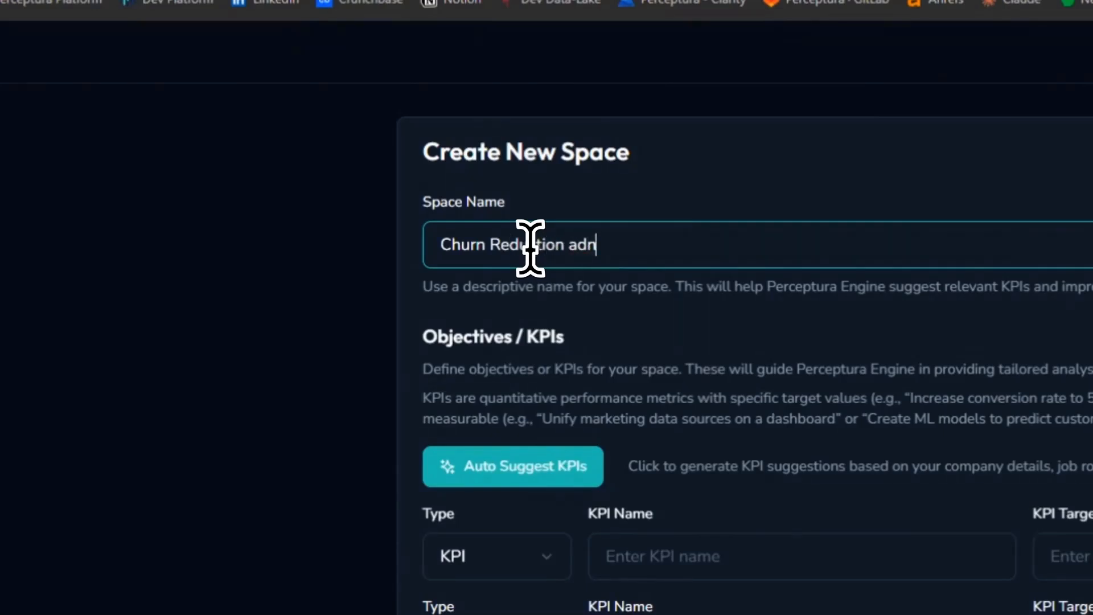
key("BackSpace")
key("BackSpace")
type("nd Customer Retent")
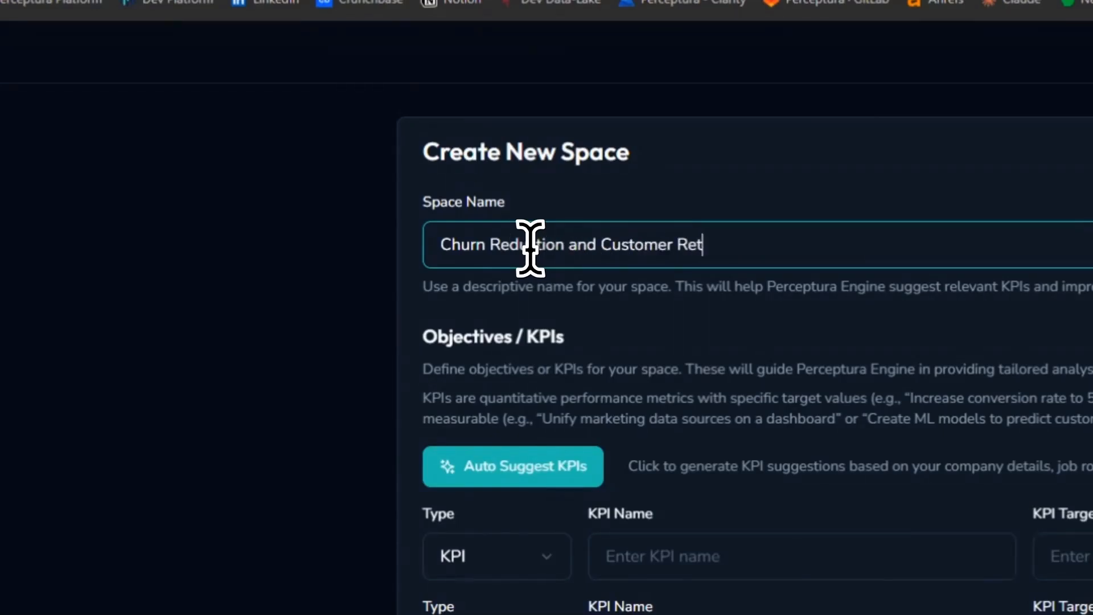
type("ion")
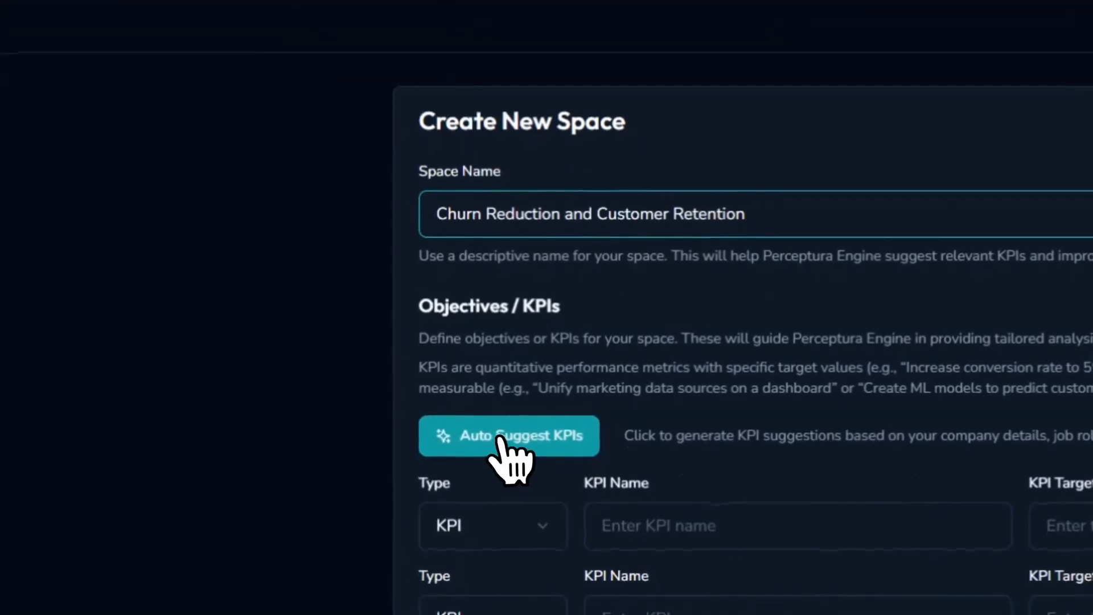
left_click(504, 471)
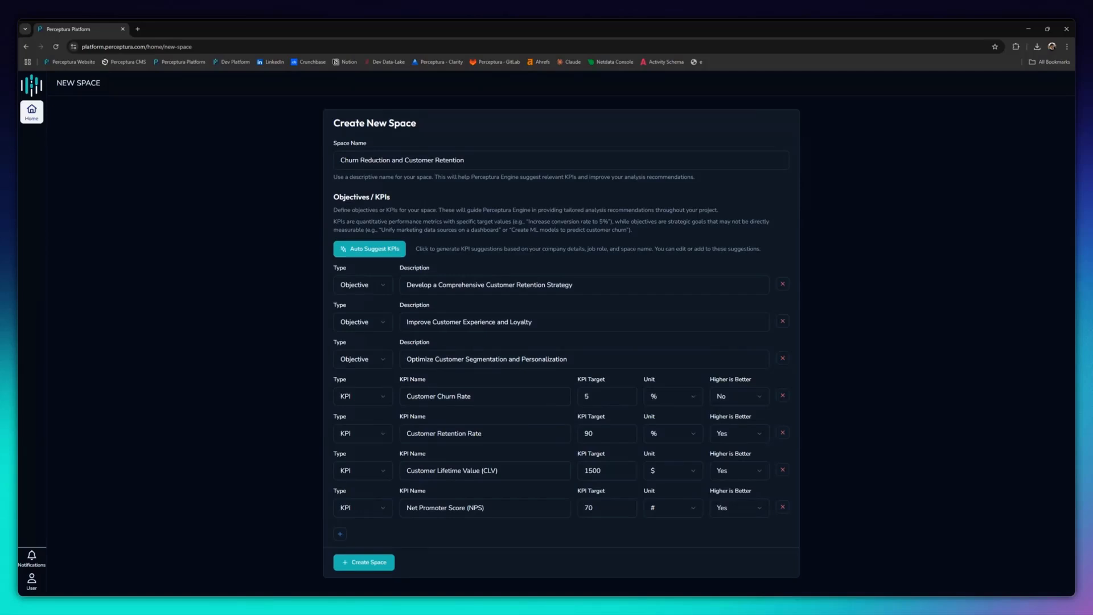
Step: Remove the Net Promoter Score (NPS) KPI and set the Customer Lifetime Value (CLV) target to 3000
left_click(783, 507)
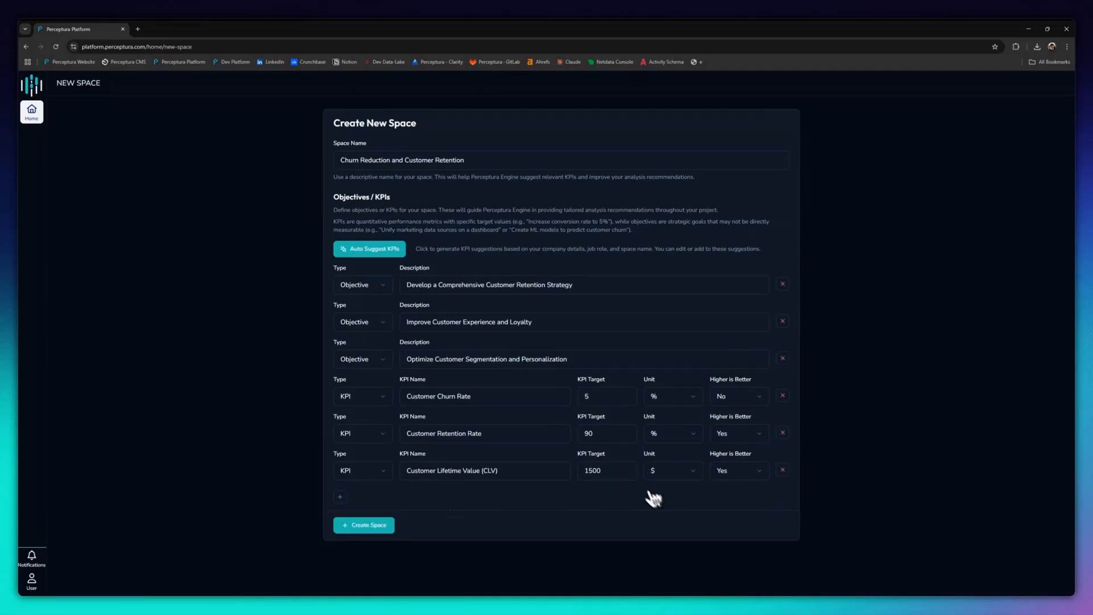
left_click_drag(599, 470, 576, 471)
type("3000")
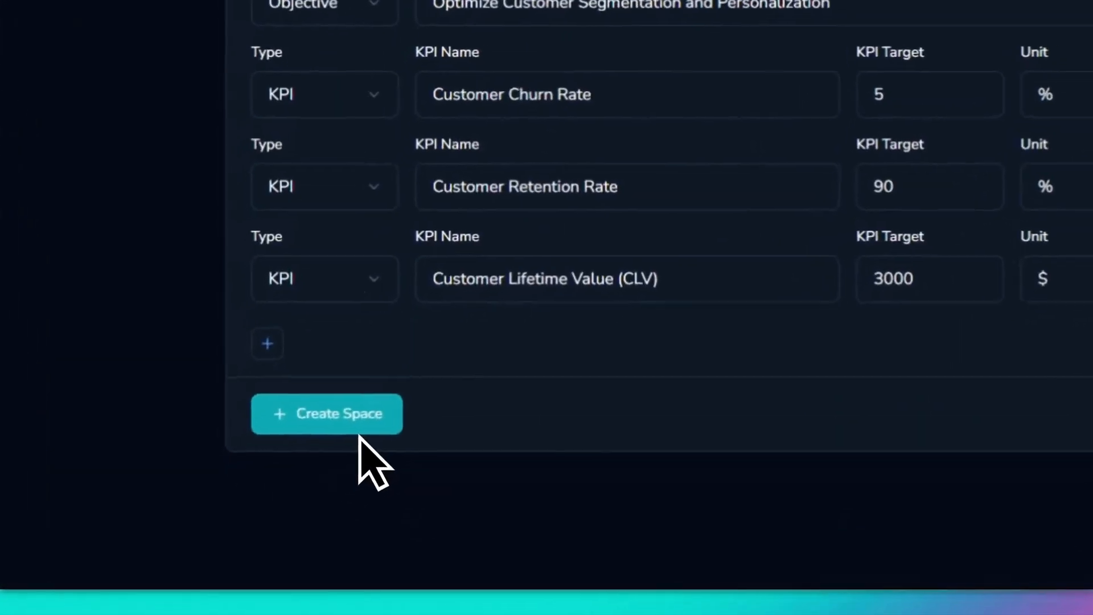
Step: Create the space with the configured objectives and KPIs, and review them on its home page
left_click(361, 428)
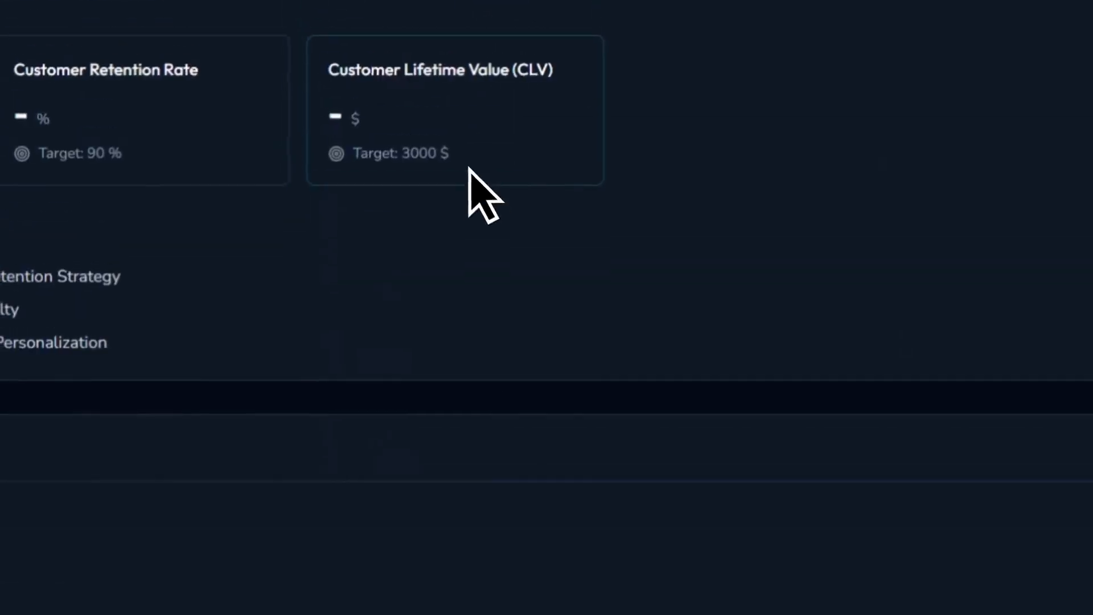
left_click_drag(436, 135, 303, 249)
left_click(312, 282)
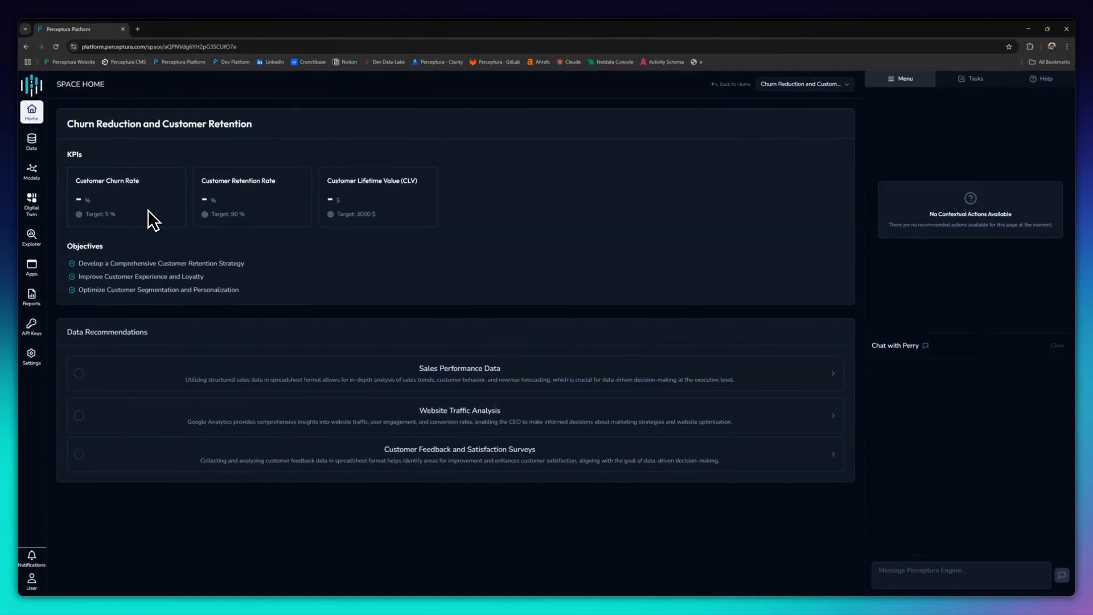
Step: Examine the space's ontology concepts in data management and view the details of the Customer Id concept
left_click(34, 144)
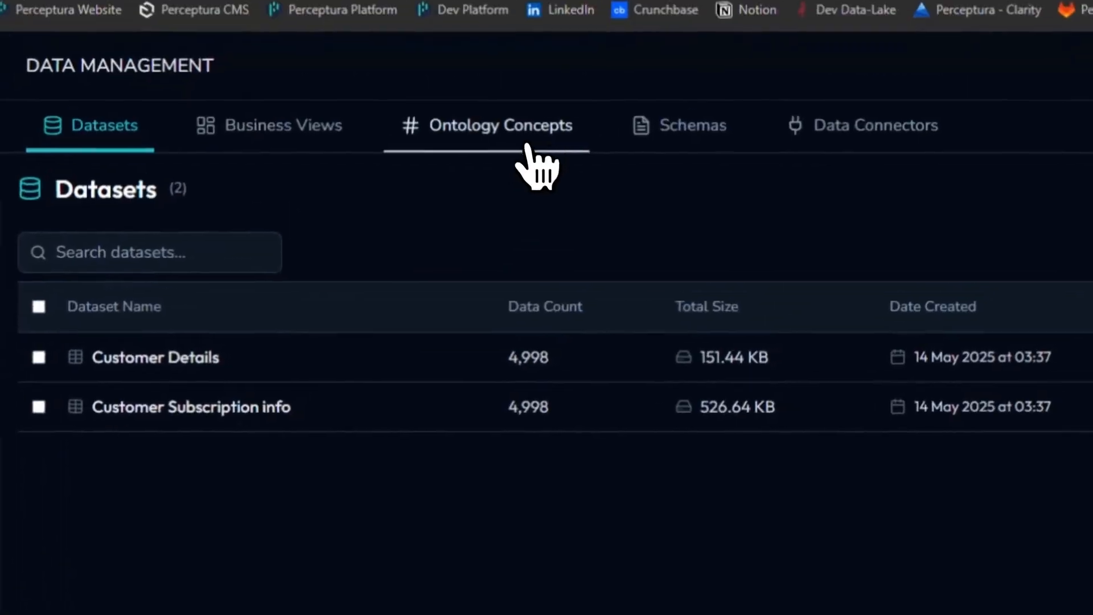
left_click(528, 149)
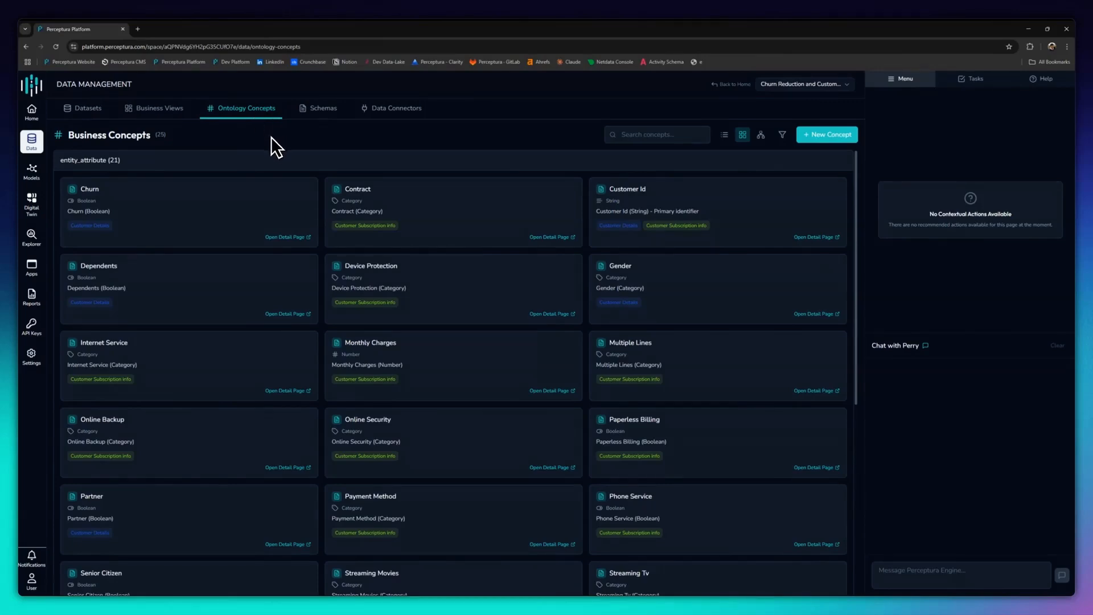
left_click(726, 205)
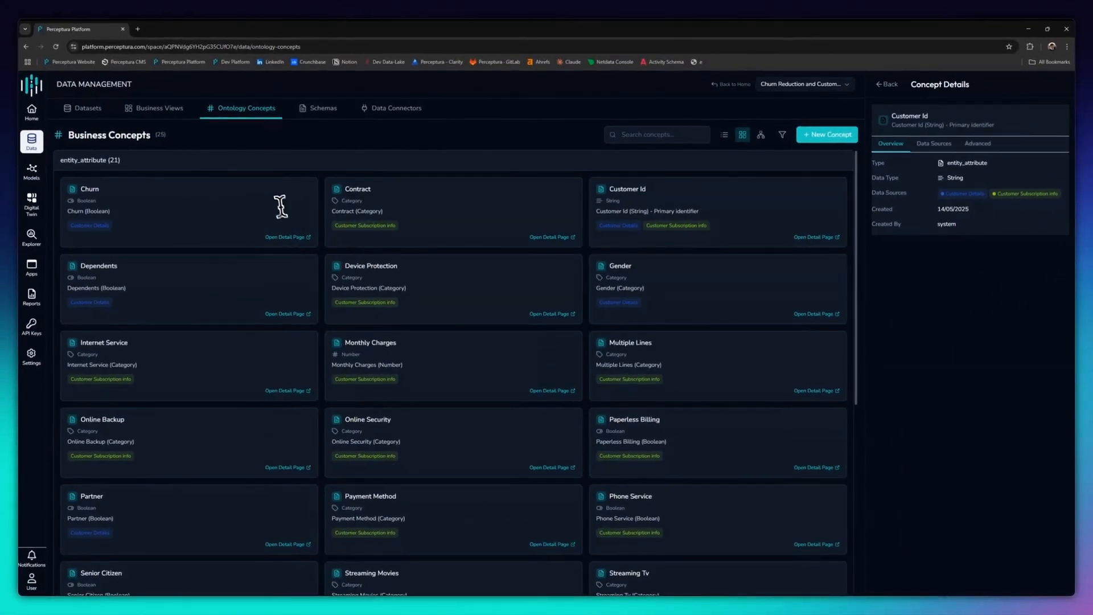
Step: Open the business view "View of Customer Subscription info with related data" and inspect its creation pipeline
left_click(169, 108)
left_click(177, 216)
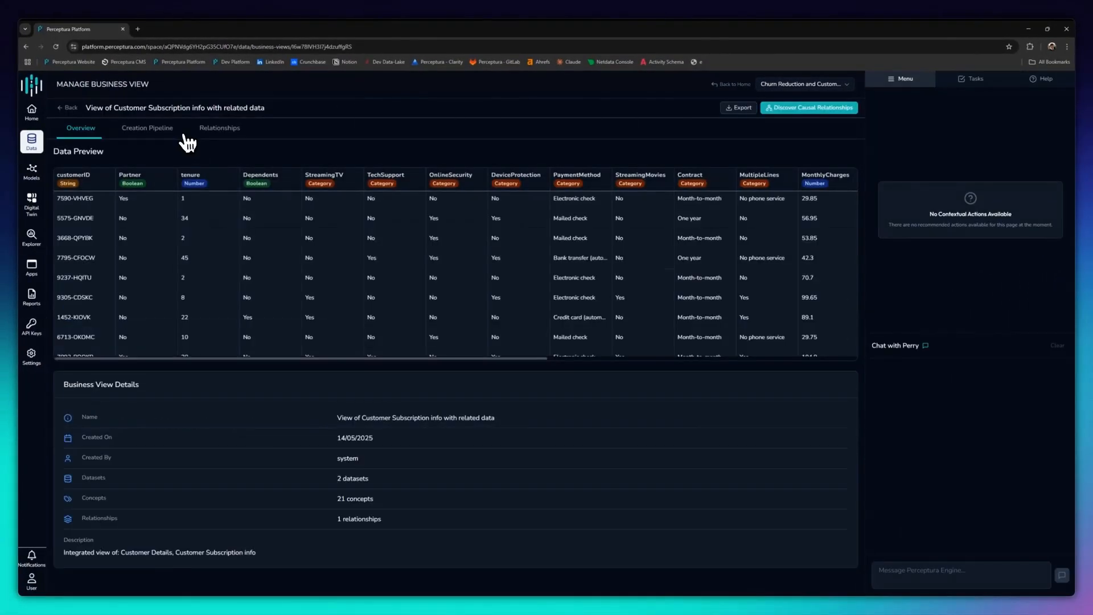
left_click(168, 131)
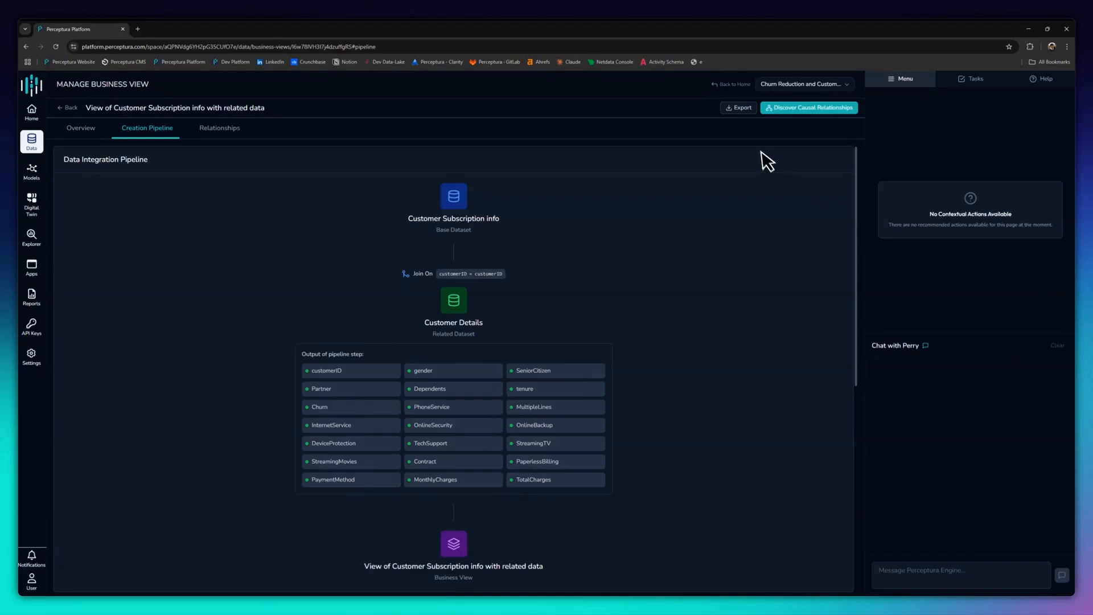
Step: Generate a digital twin for "View of Customer Subscription info with related data" by discovering its column relationships
left_click(790, 108)
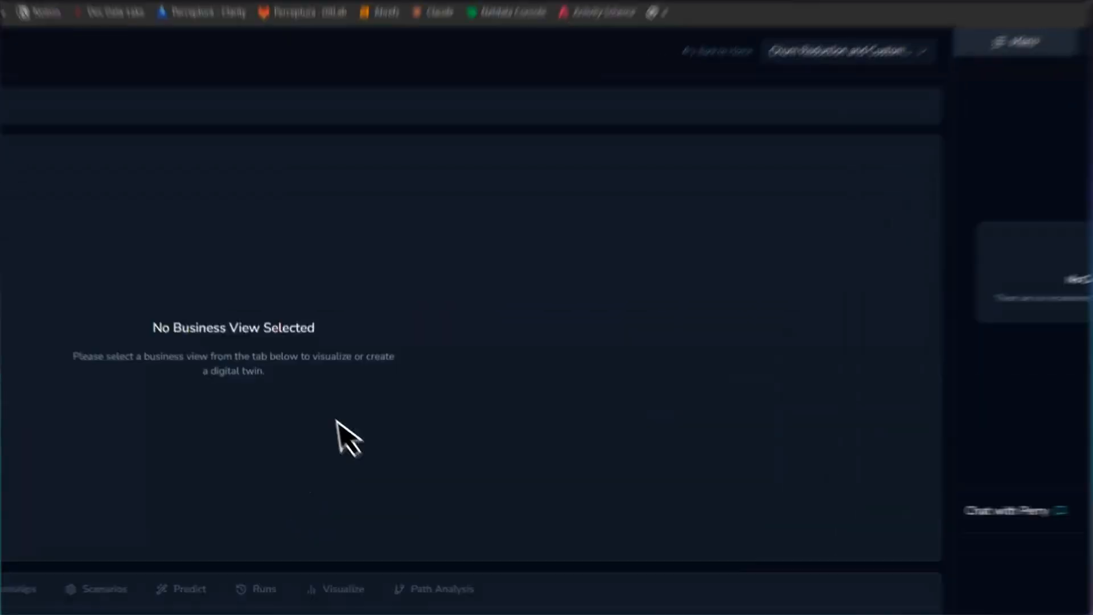
left_click(249, 506)
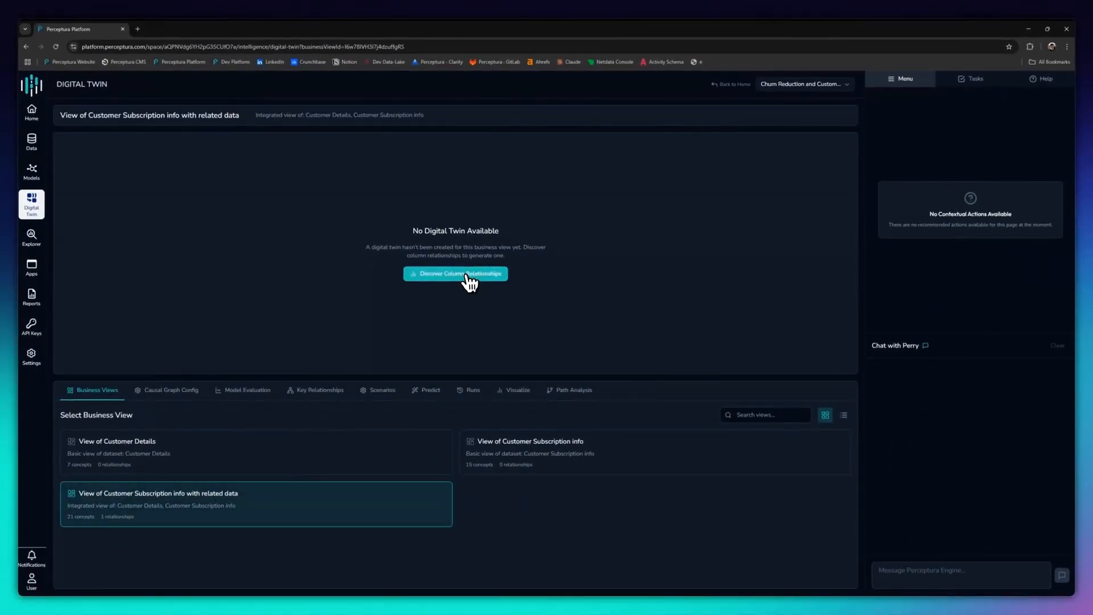
left_click(466, 274)
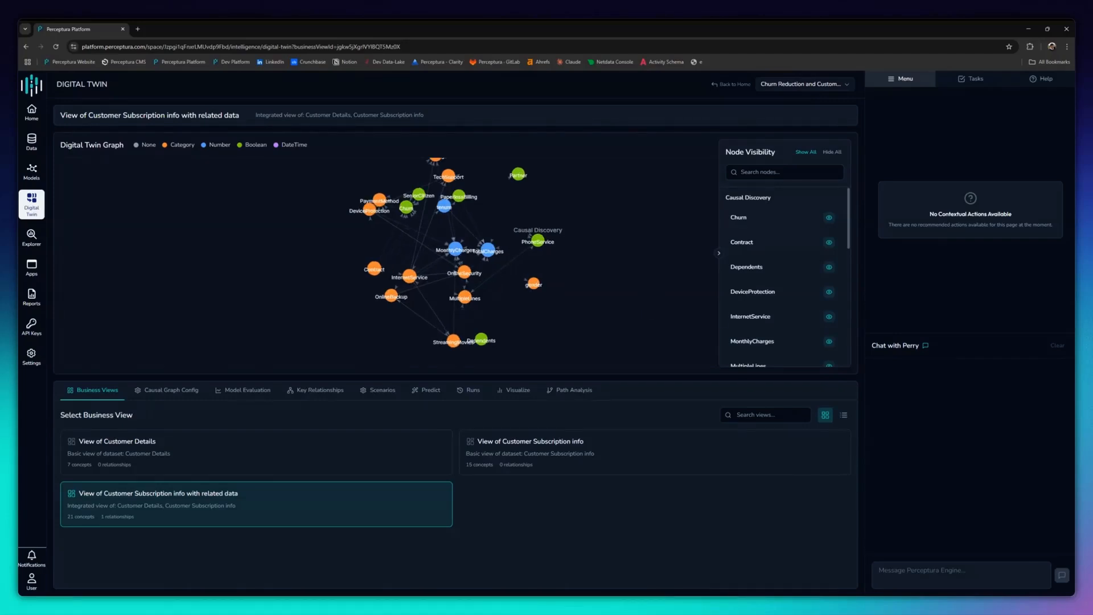
Step: Pull the Churn node out of the graph cluster, select it, and show its path analysis at 0% minimum strength
left_click_drag(403, 215, 653, 236)
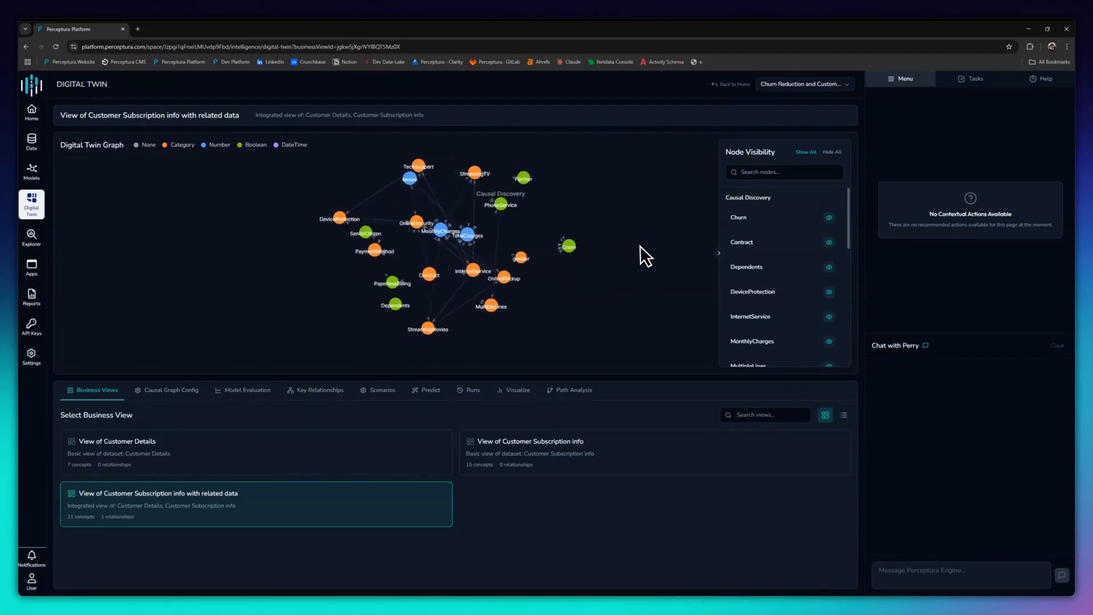
left_click(545, 238)
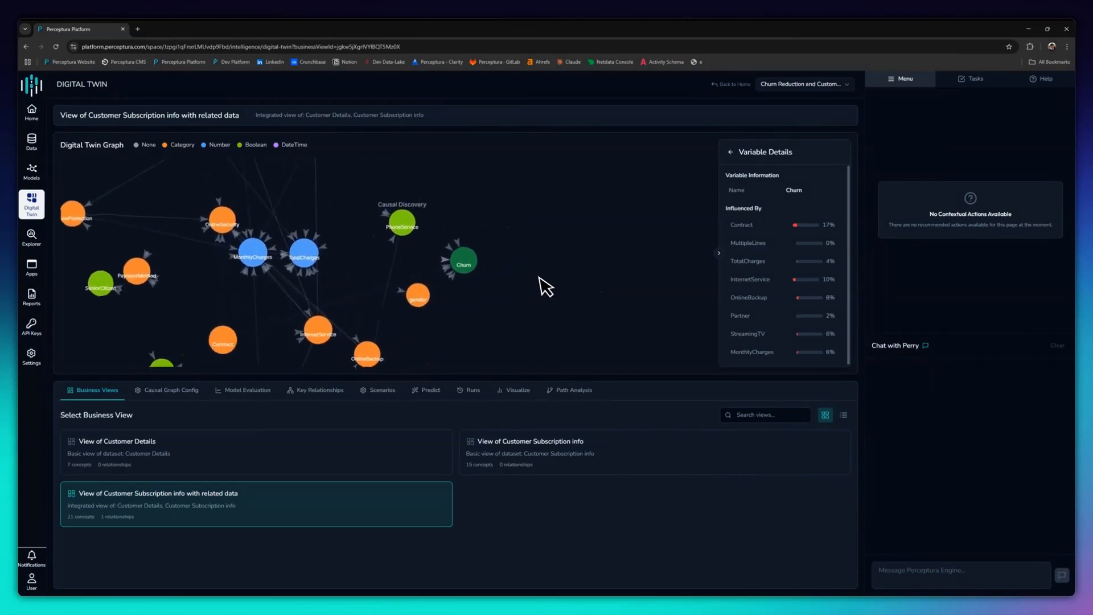
left_click(550, 393)
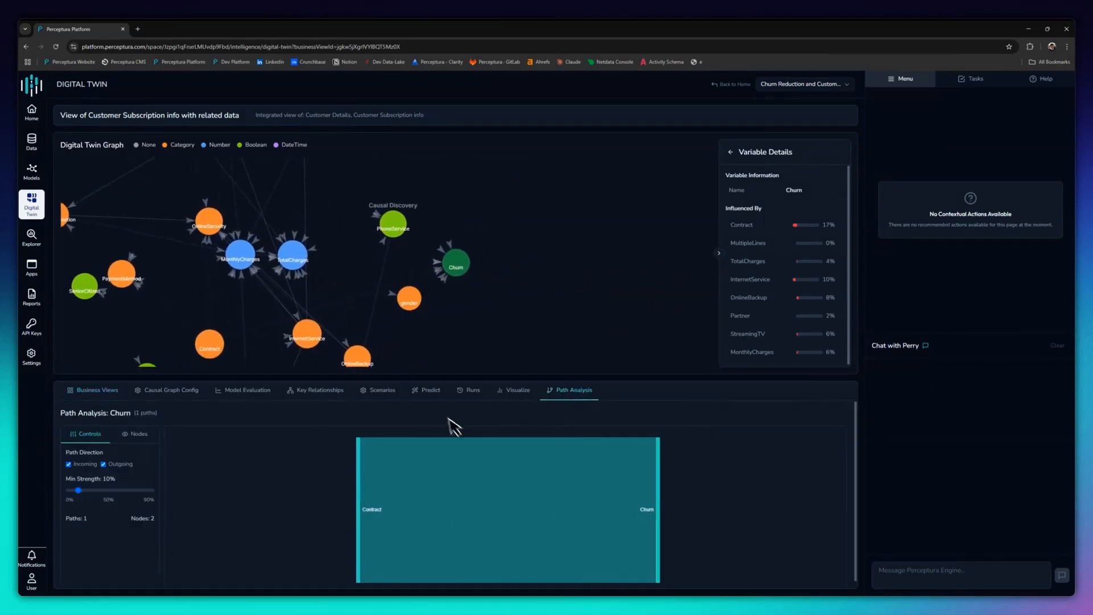
left_click_drag(78, 490, 67, 489)
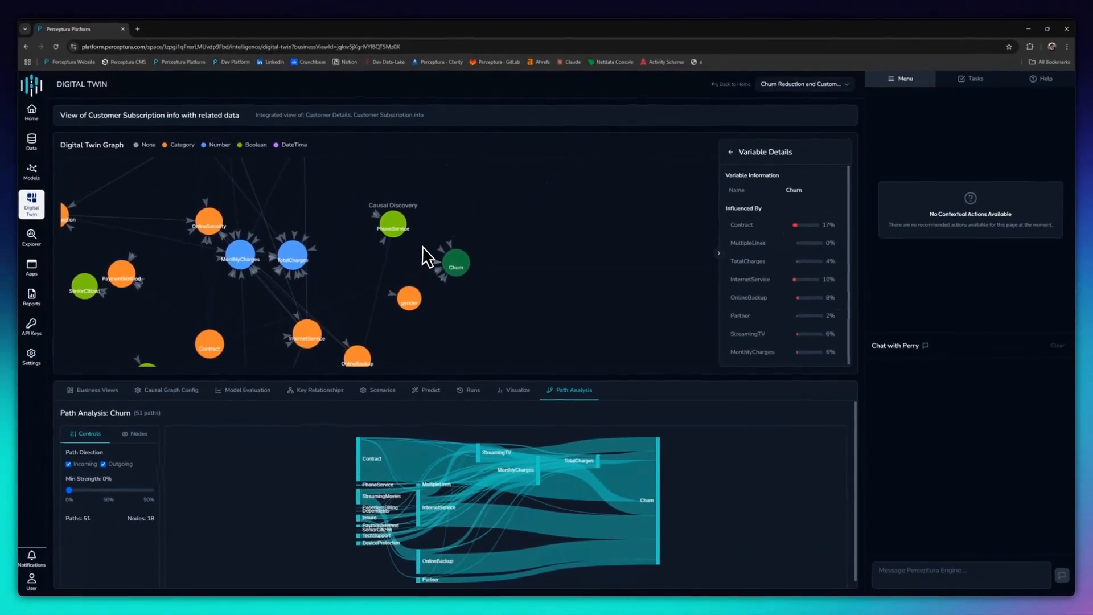
Step: Select the StreamingTV to Churn relationship in the digital twin graph and visualize it as a chart
left_click(439, 249)
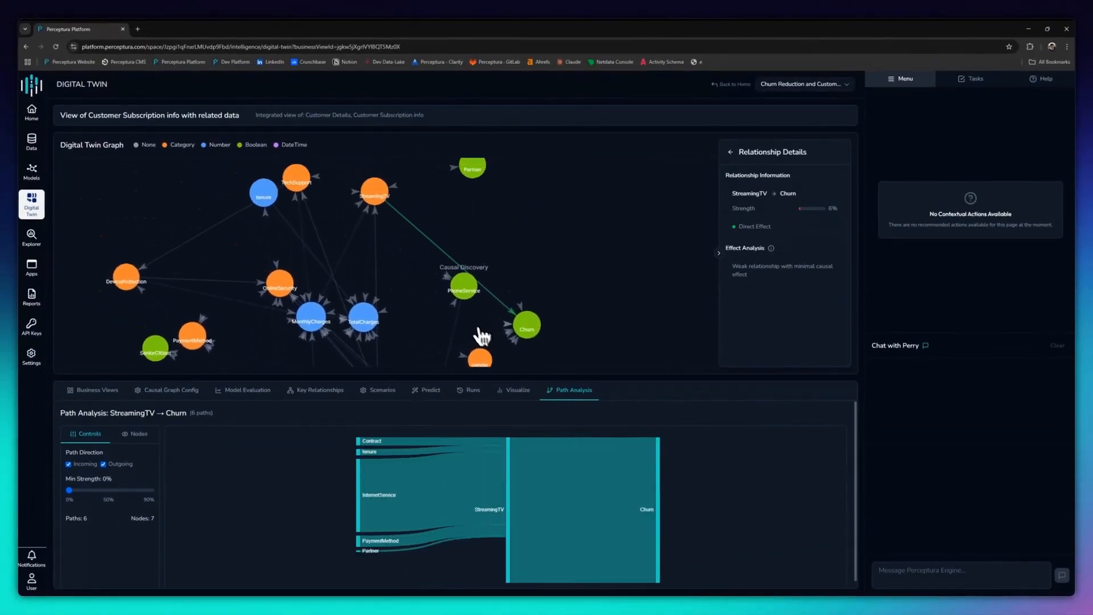
left_click(500, 392)
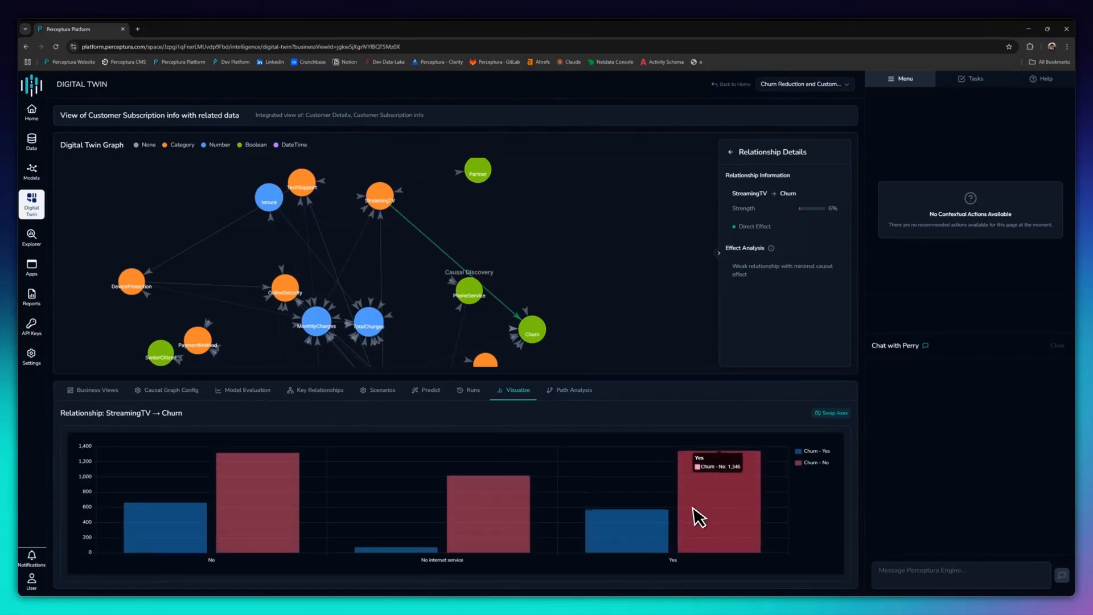
scroll(552, 299, "down", 1)
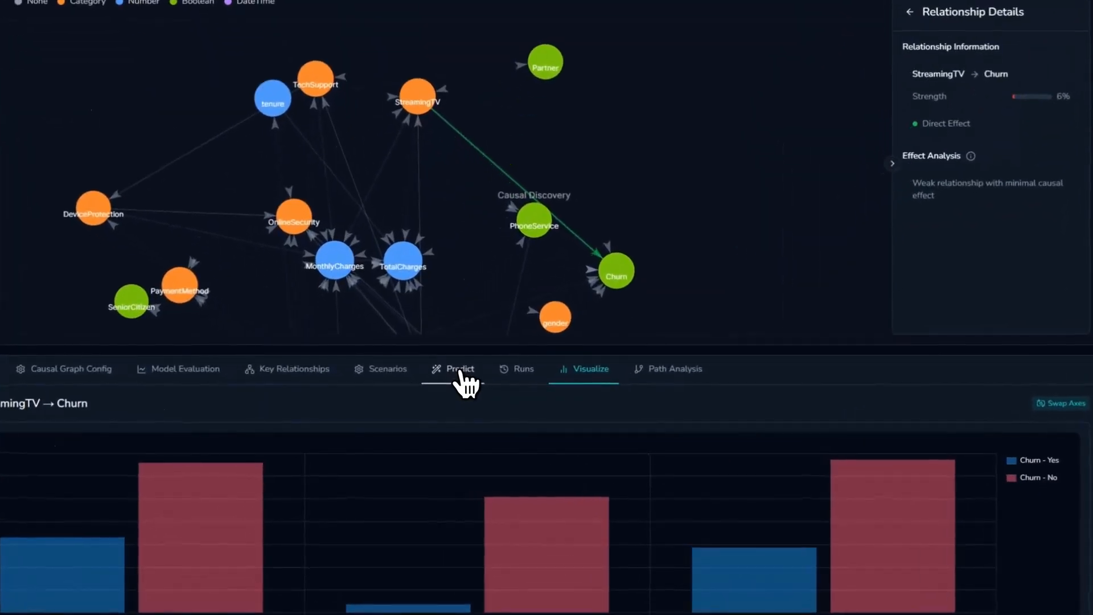
Step: Run a prediction for the Churn variable using customer records uploaded from a CSV file
left_click(461, 376)
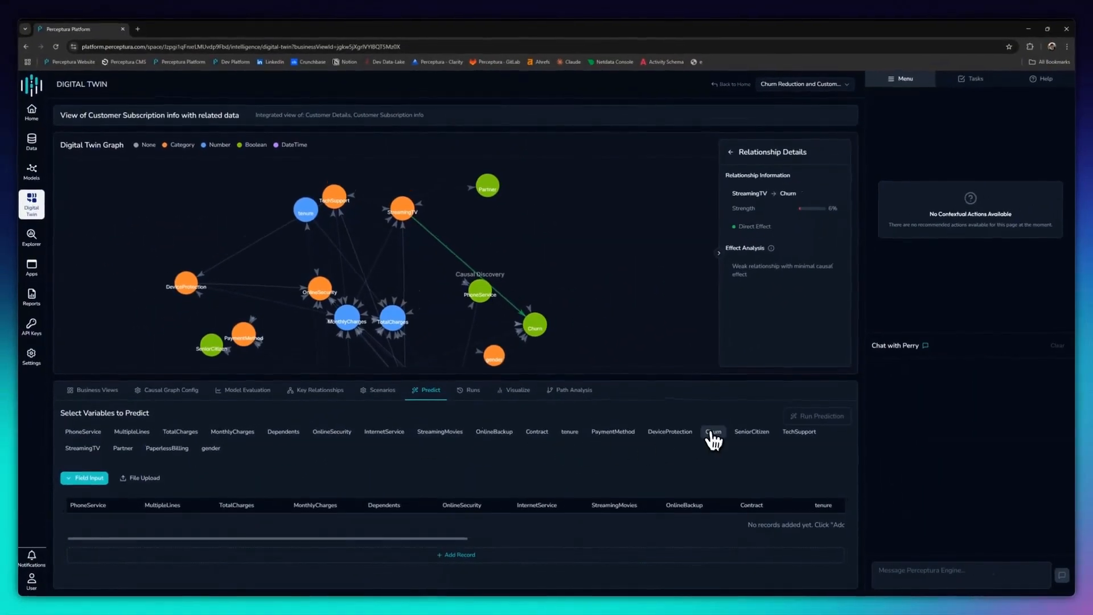
left_click(713, 433)
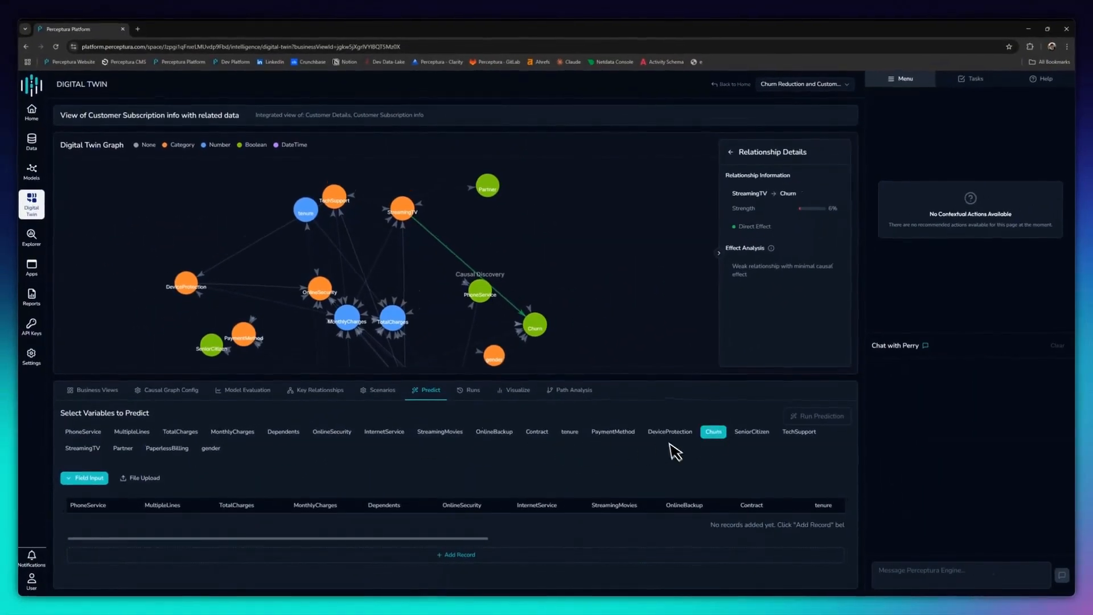
left_click(143, 479)
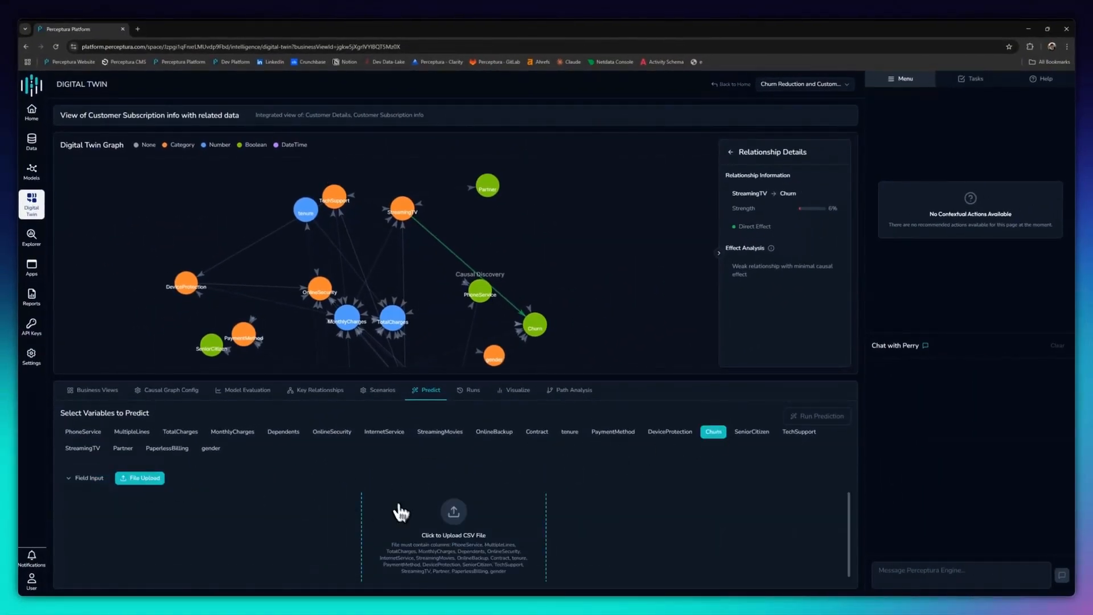
left_click(455, 521)
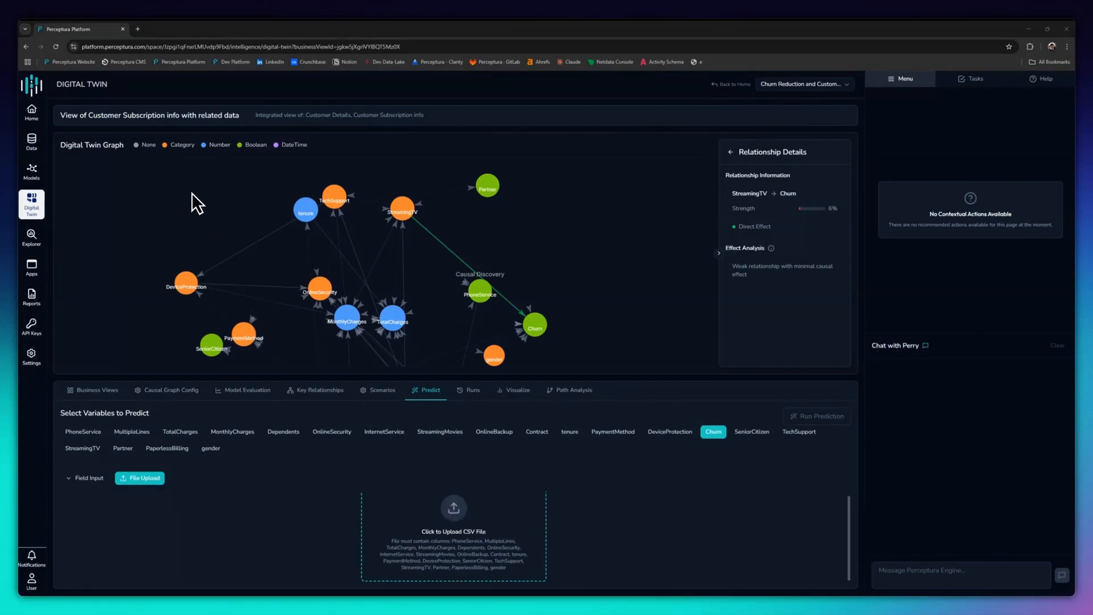
left_click(521, 475)
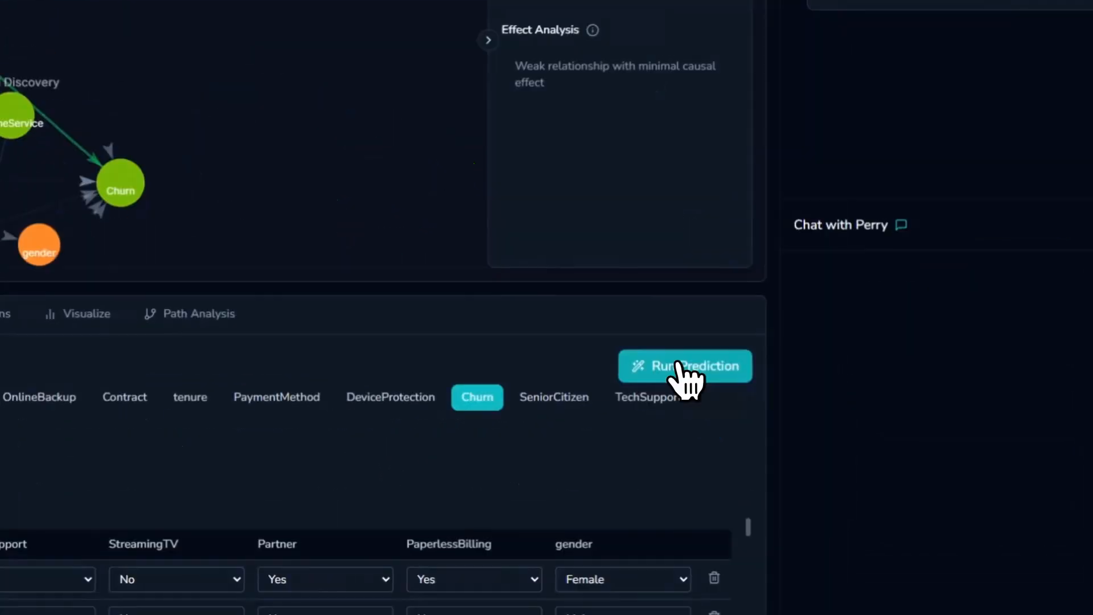
left_click(817, 417)
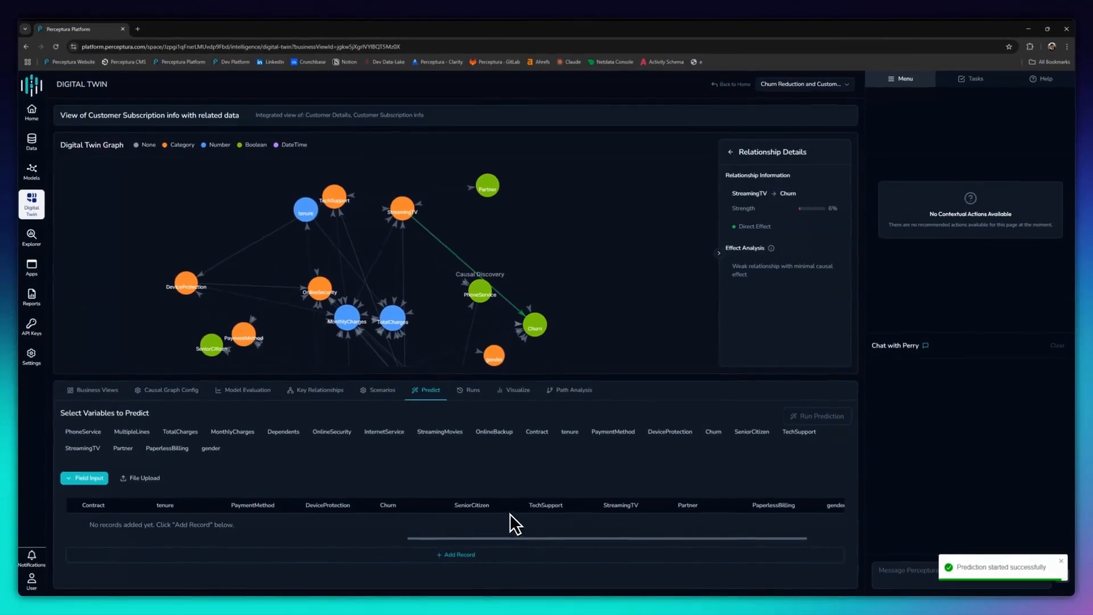
Step: Open the completed prediction run and review its per-record Churn results
left_click(472, 395)
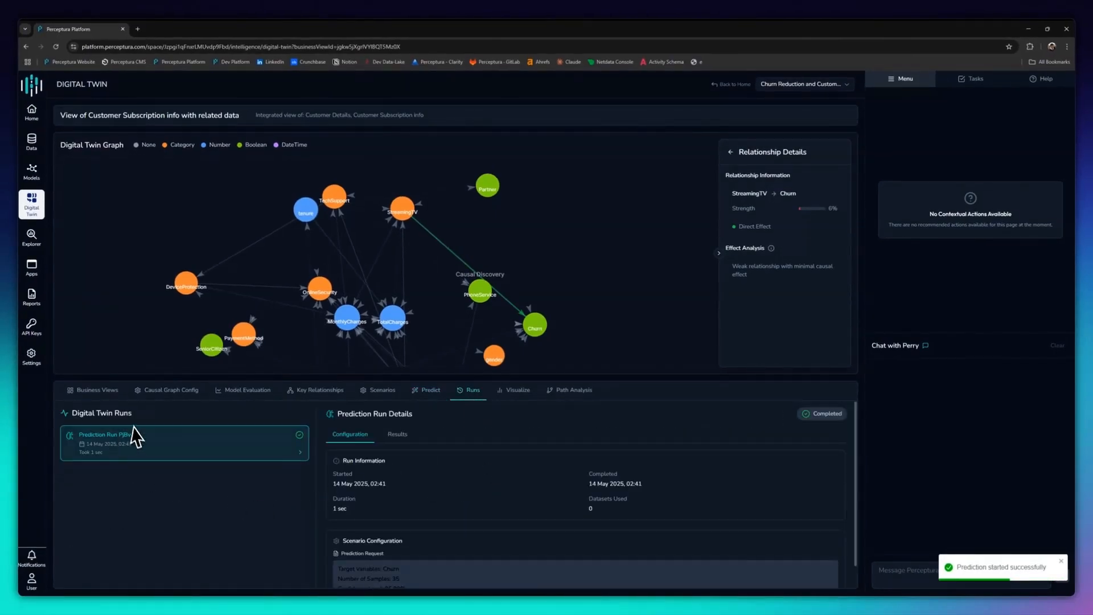
left_click(398, 436)
scroll(399, 507, "down", 7)
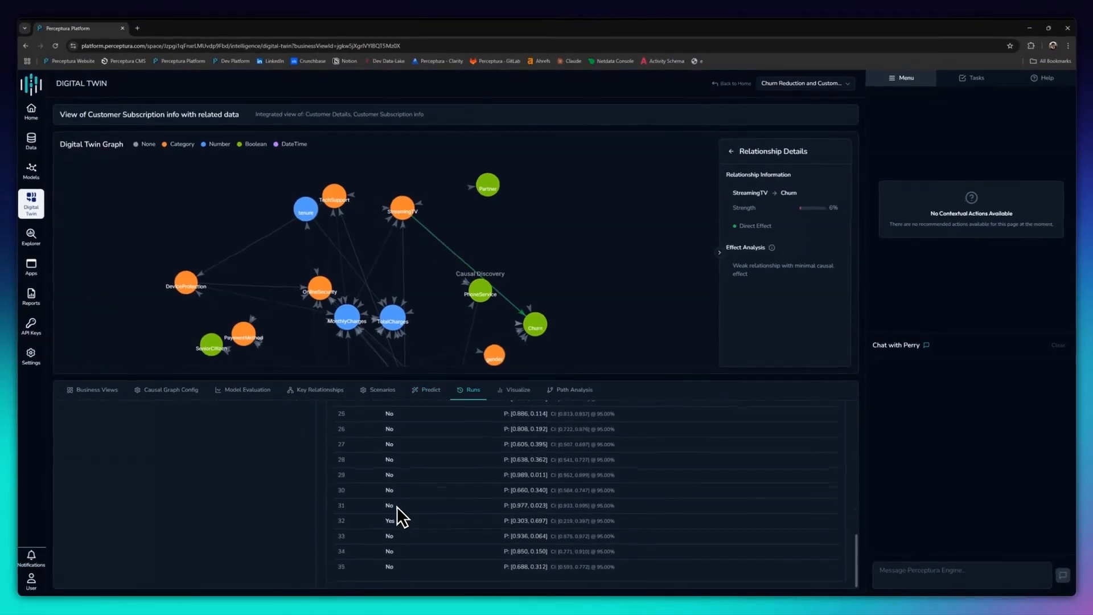
scroll(397, 507, "up", 7)
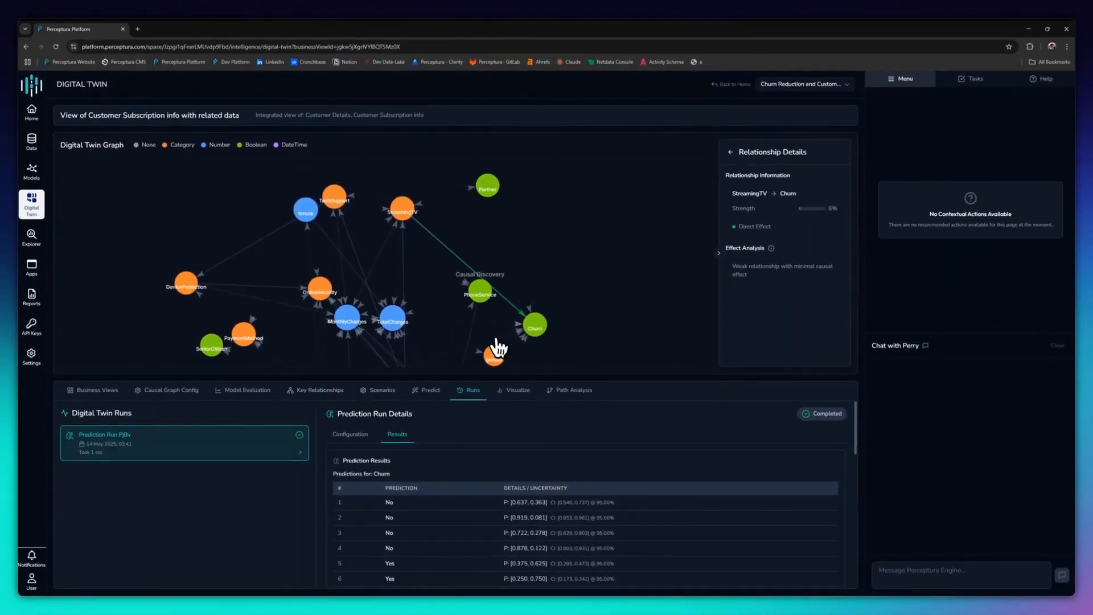
Step: Generate an intervention scenario from the query "What happens to churn rate if we put all customers on 2 year contracts?"
left_click(373, 399)
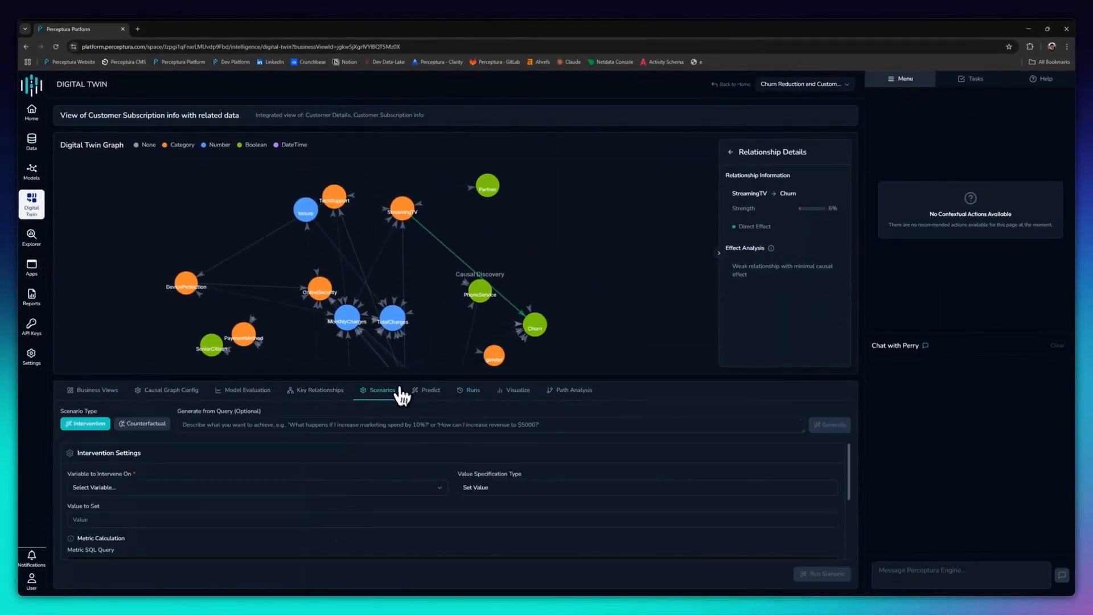
left_click(538, 328)
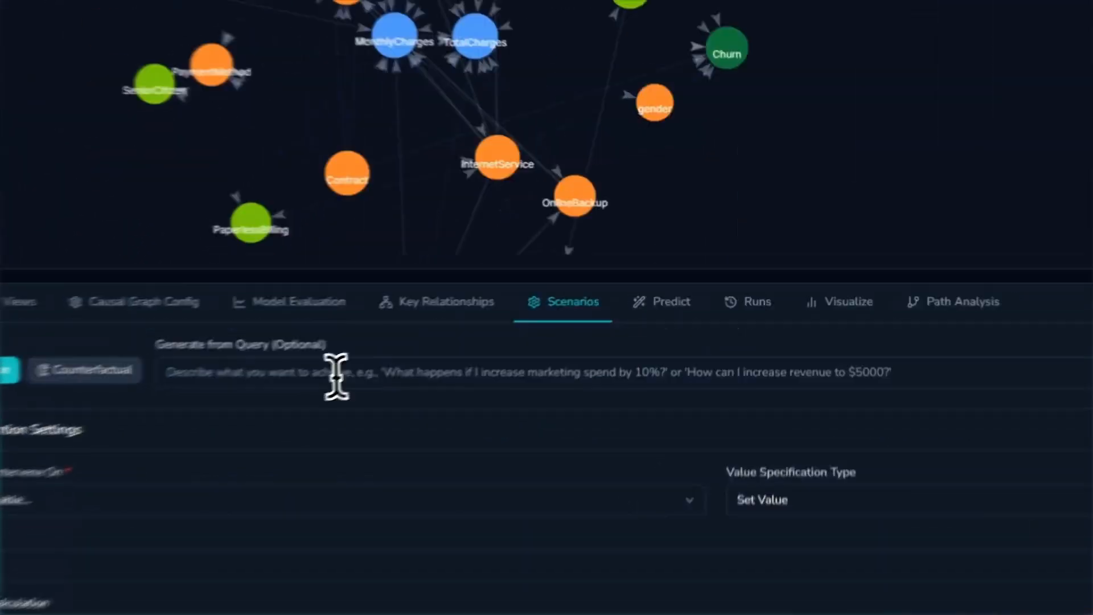
left_click(262, 424)
type("What ")
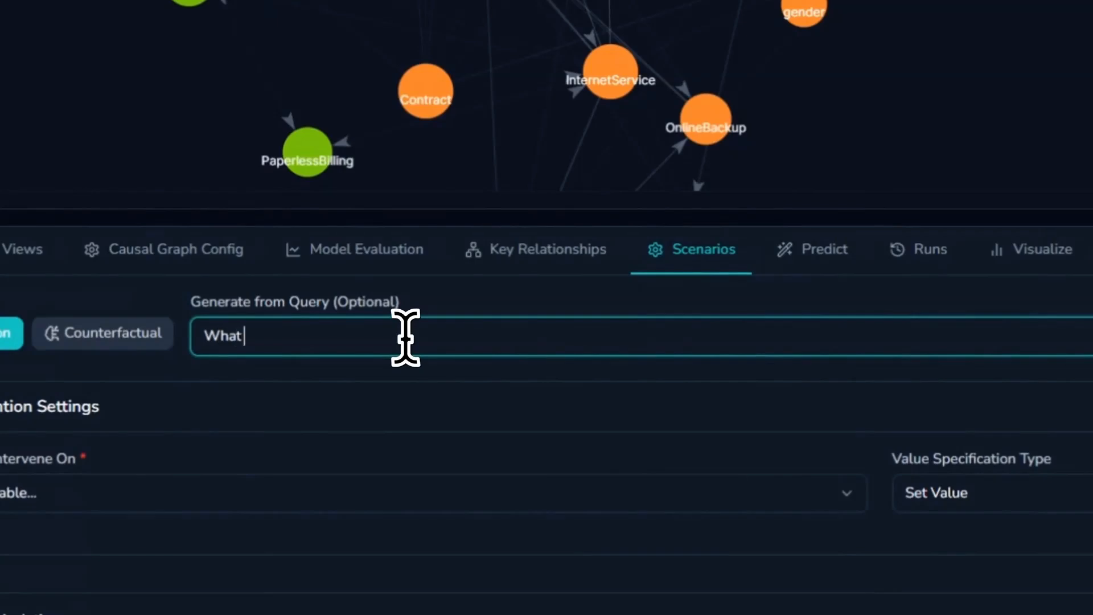
type("happens to churn ")
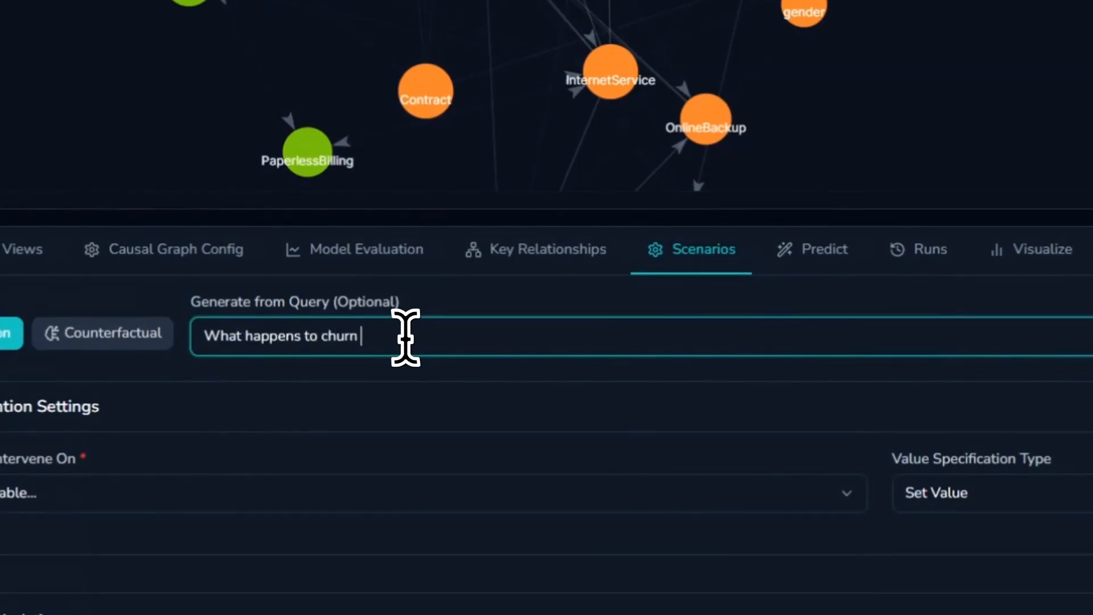
type("rate if we")
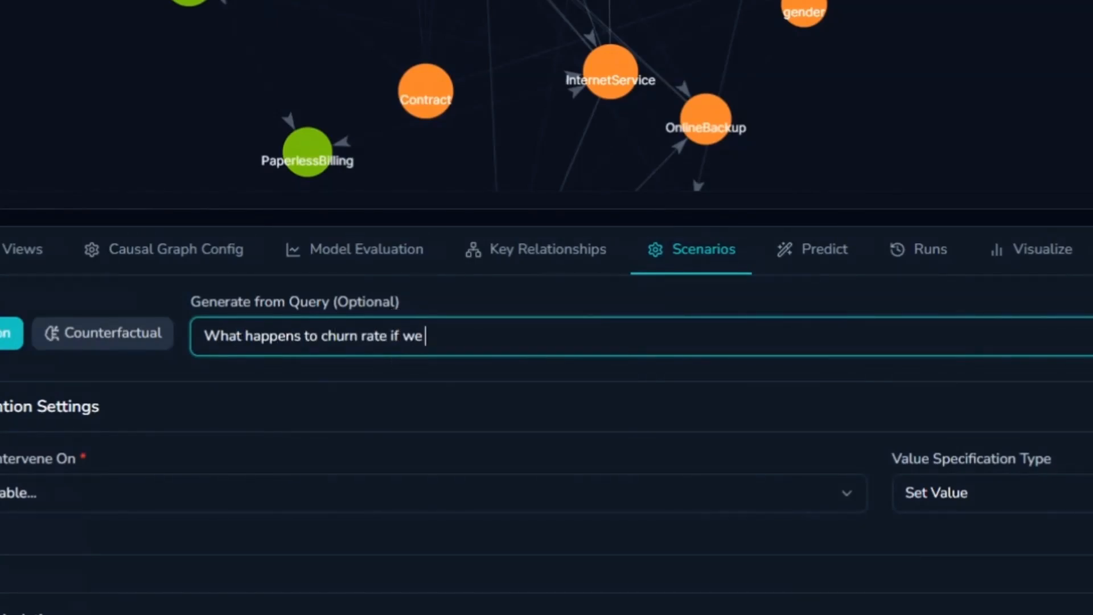
type(" put all customers on 2 year contra")
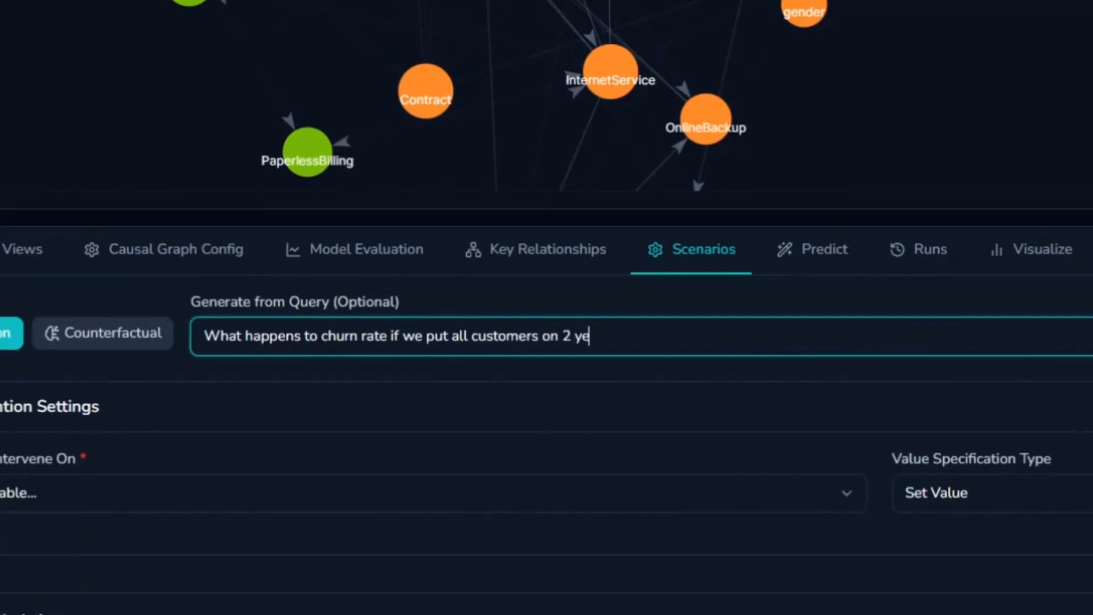
type("cts?")
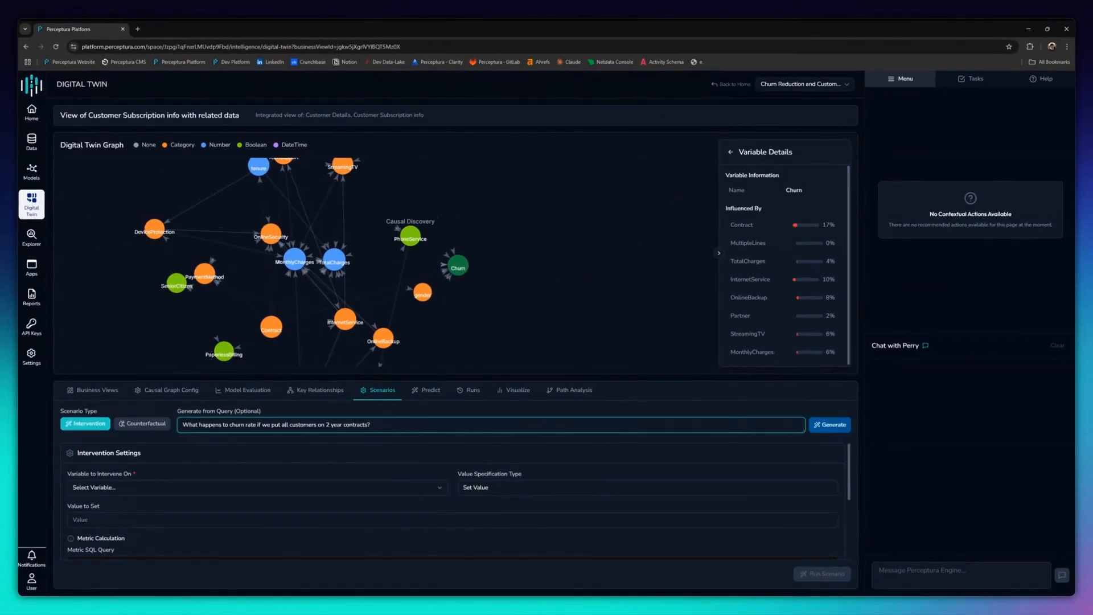
key("Return")
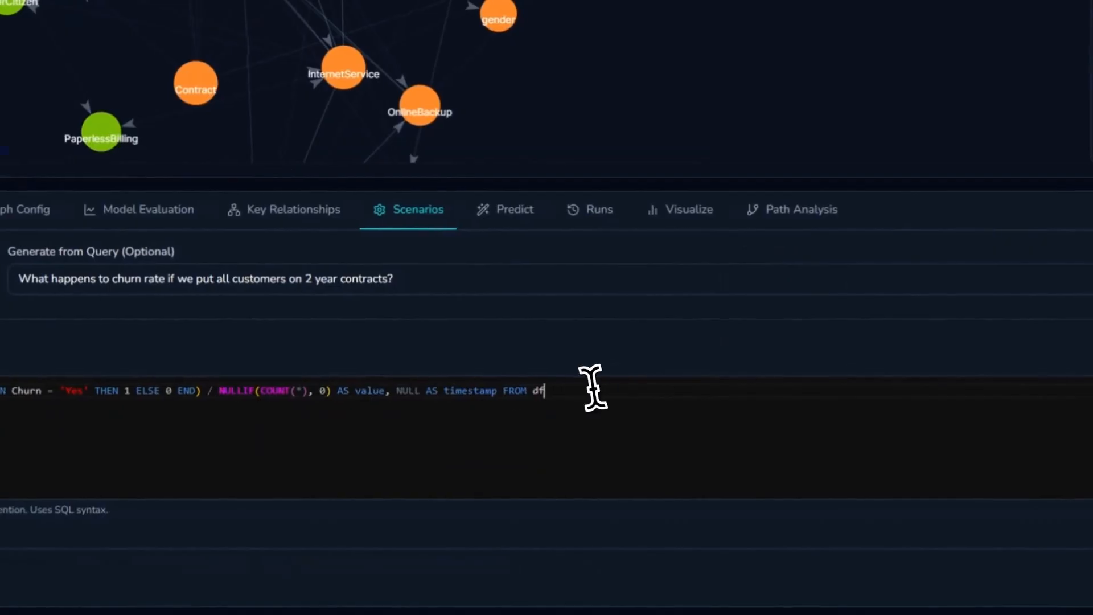
Step: Check the metric SQL query, run the two-year-contract scenario, and open the results of its intervention run
left_click_drag(593, 389, 165, 399)
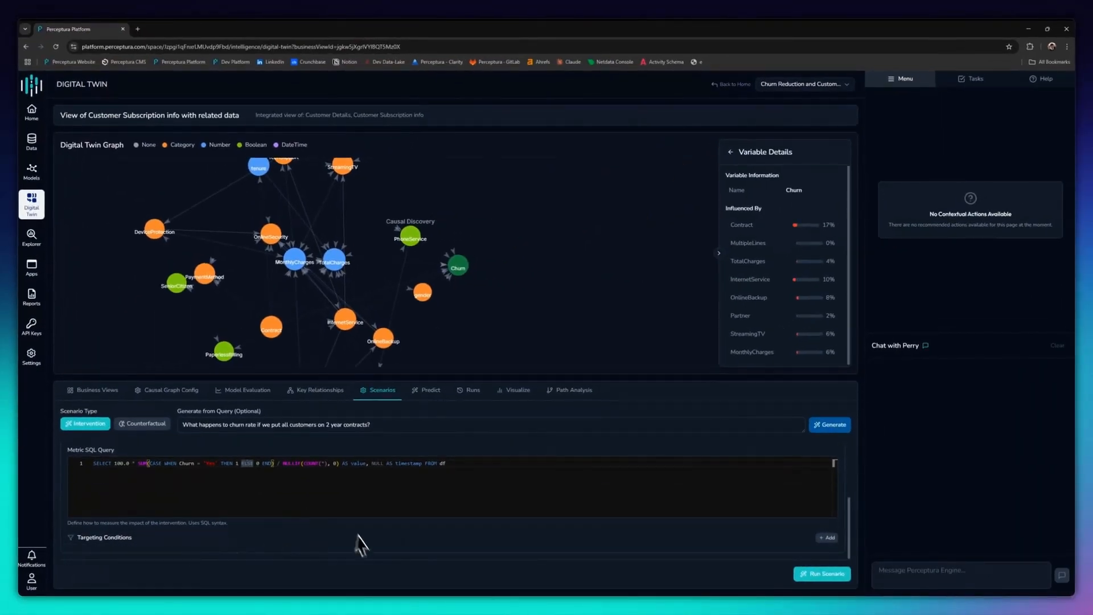
left_click(814, 574)
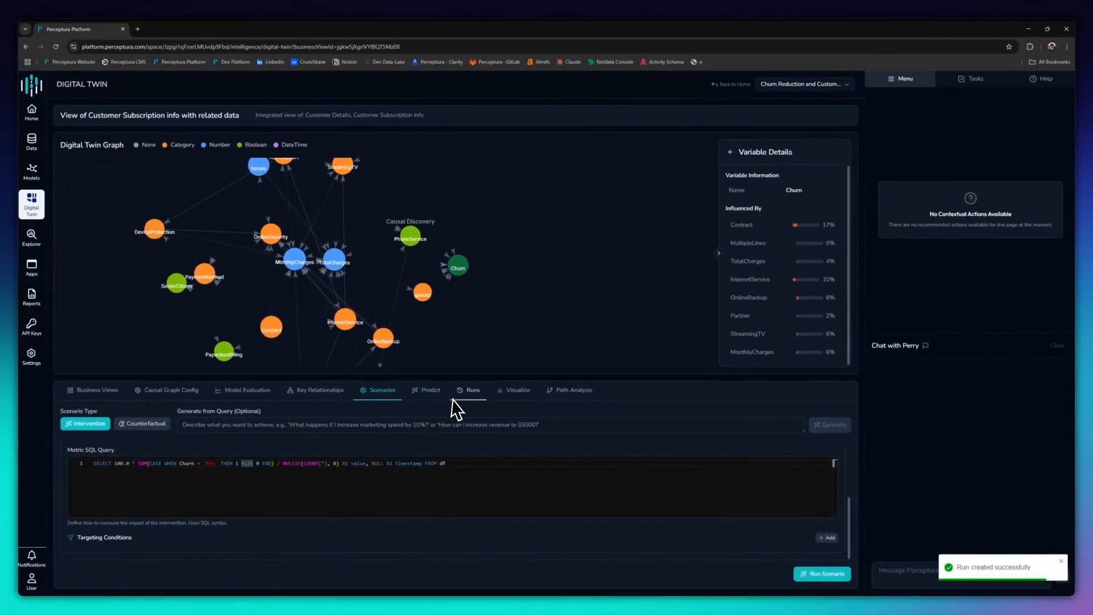
left_click(469, 392)
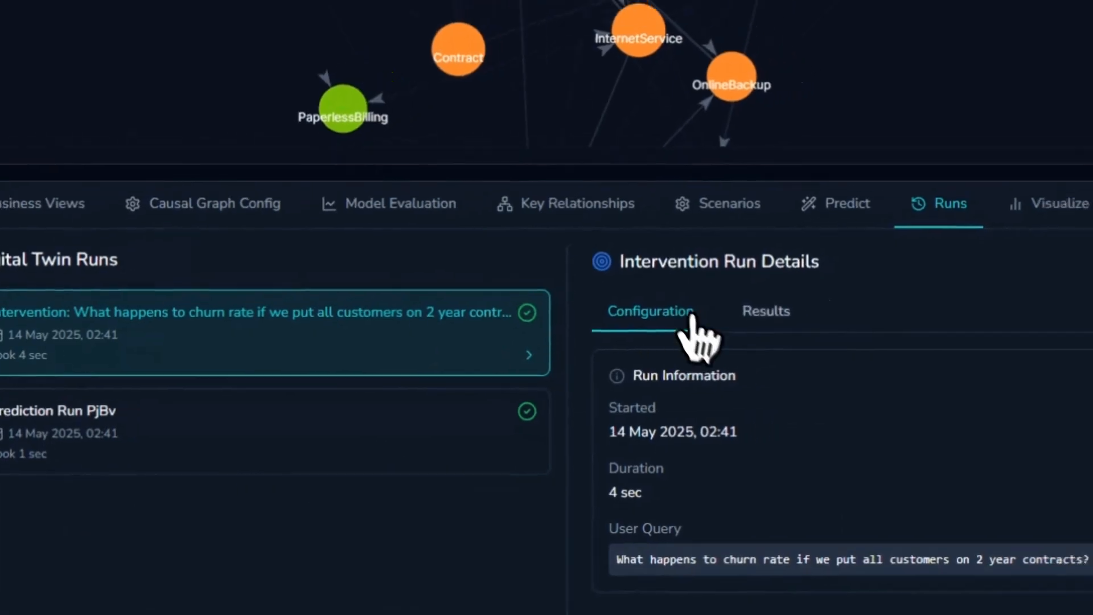
left_click(397, 435)
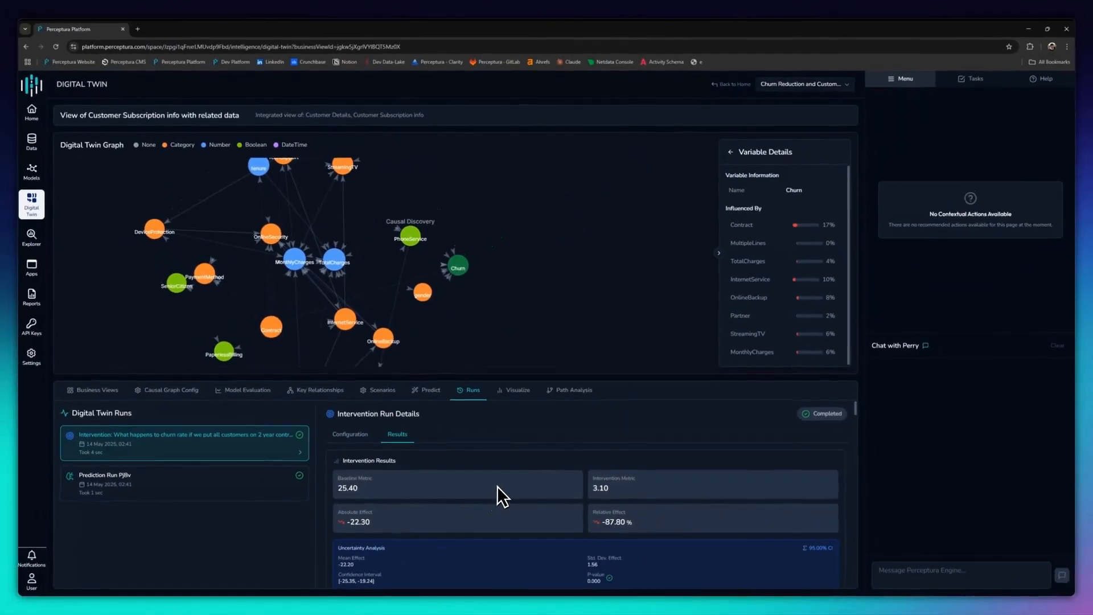
Step: Examine the intervention's segment analysis, focusing on the conditions and effect for customers without TechSupport whose InternetService is not DSL
scroll(456, 497, "down", 1)
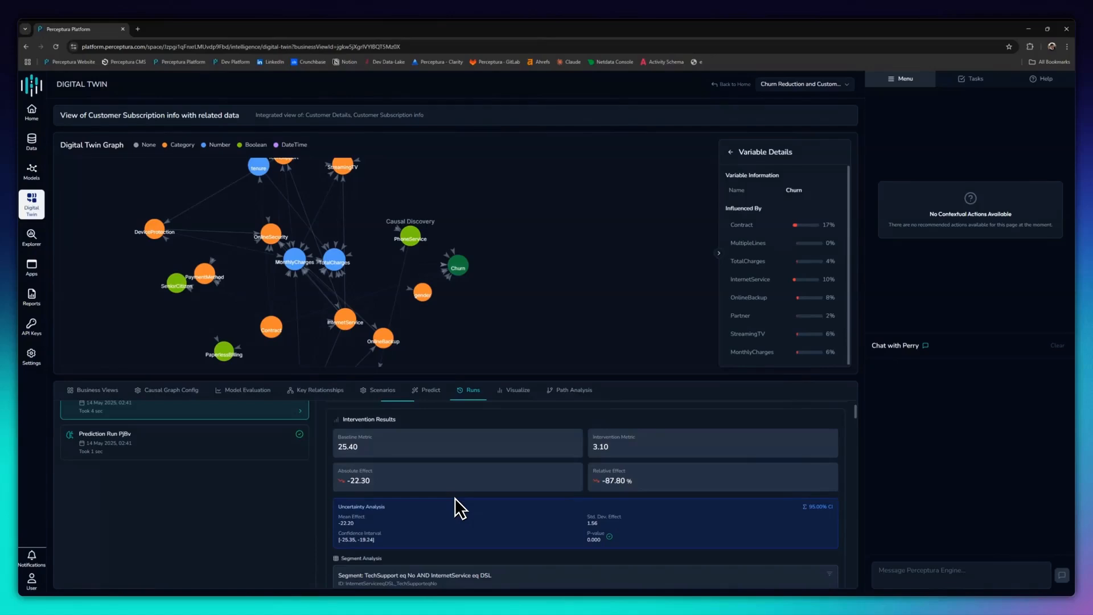
scroll(513, 498, "down", 2)
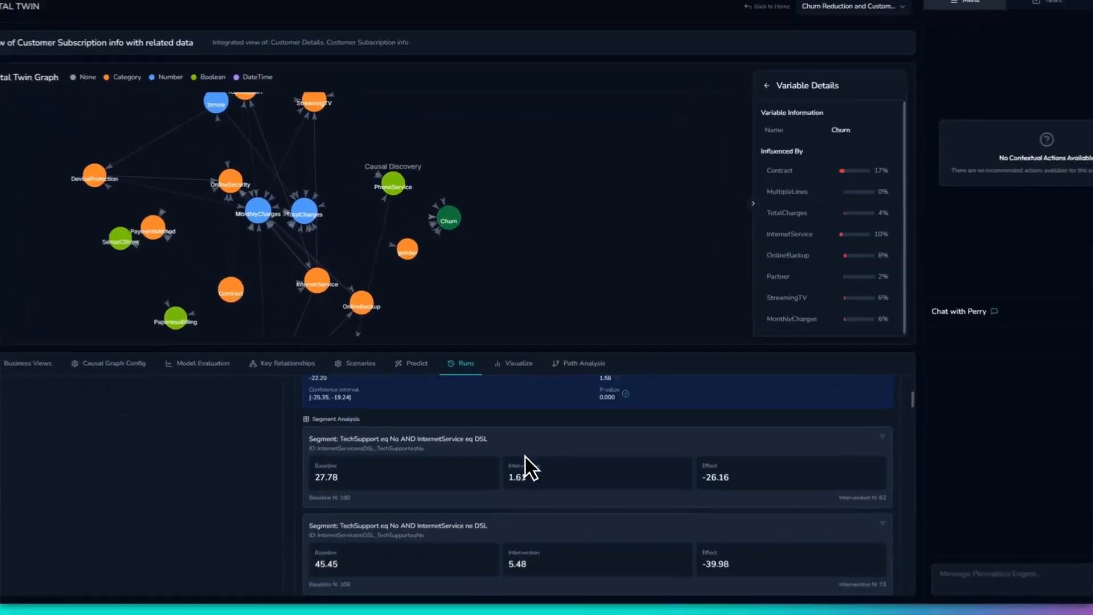
scroll(525, 455, "down", 2)
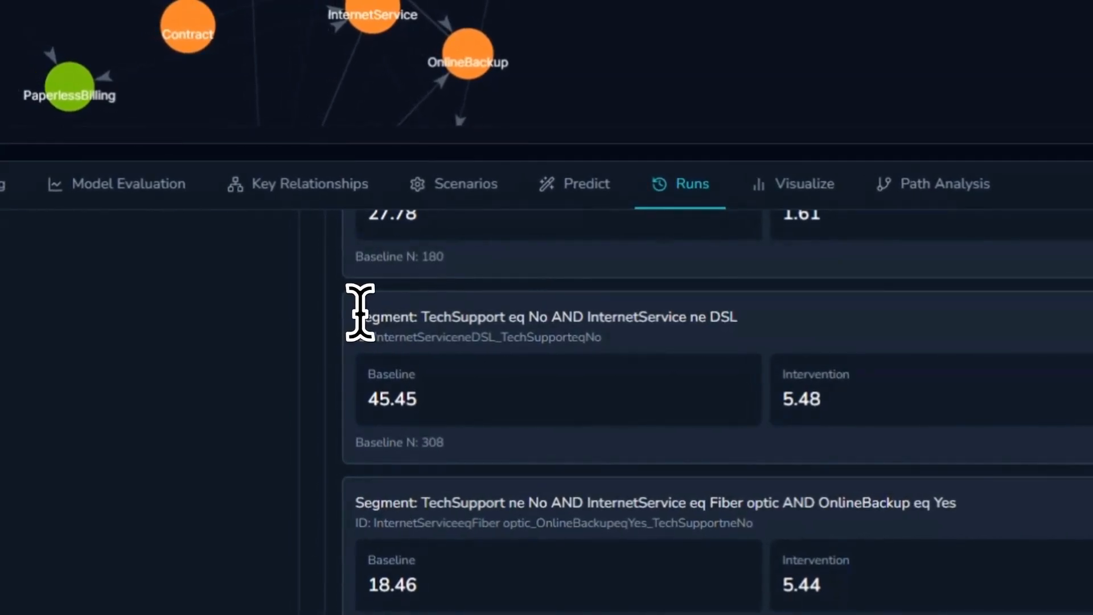
scroll(655, 341, "up", 2)
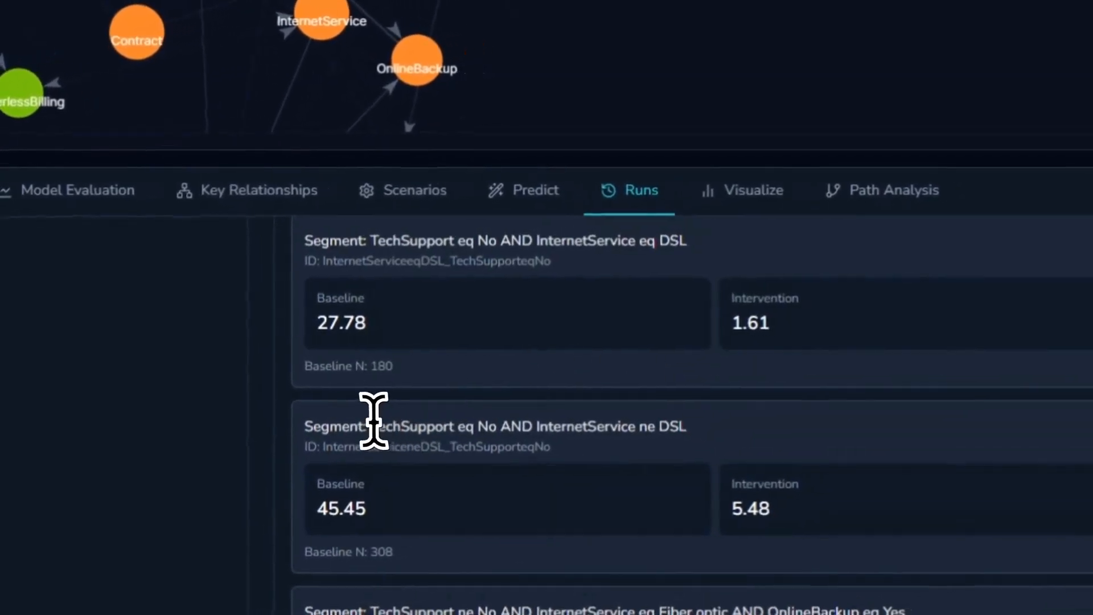
left_click_drag(365, 428, 504, 426)
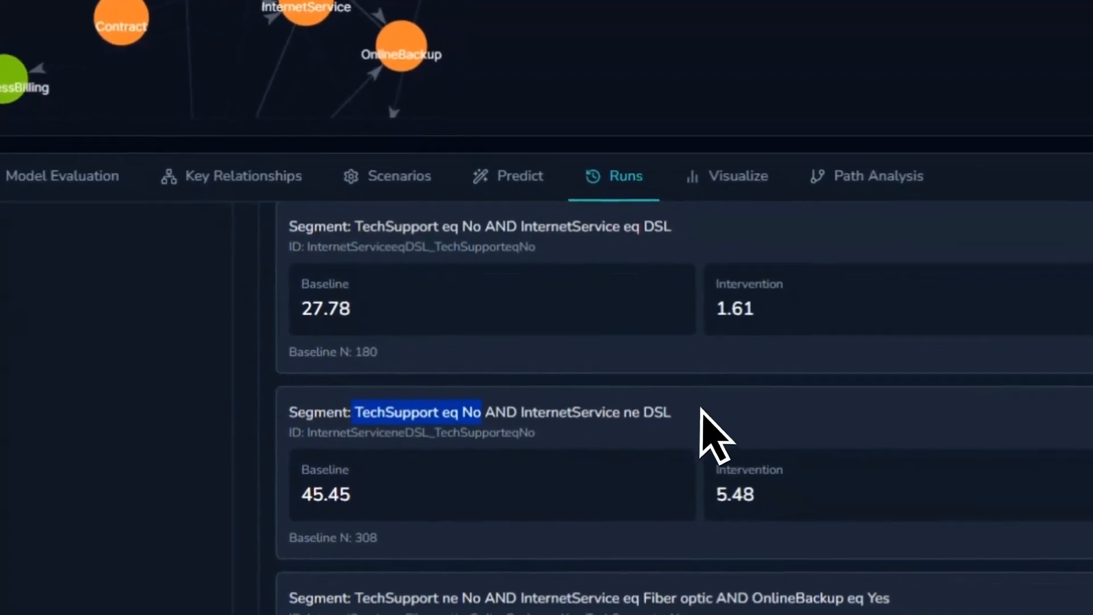
left_click_drag(672, 413, 520, 415)
left_click(950, 459)
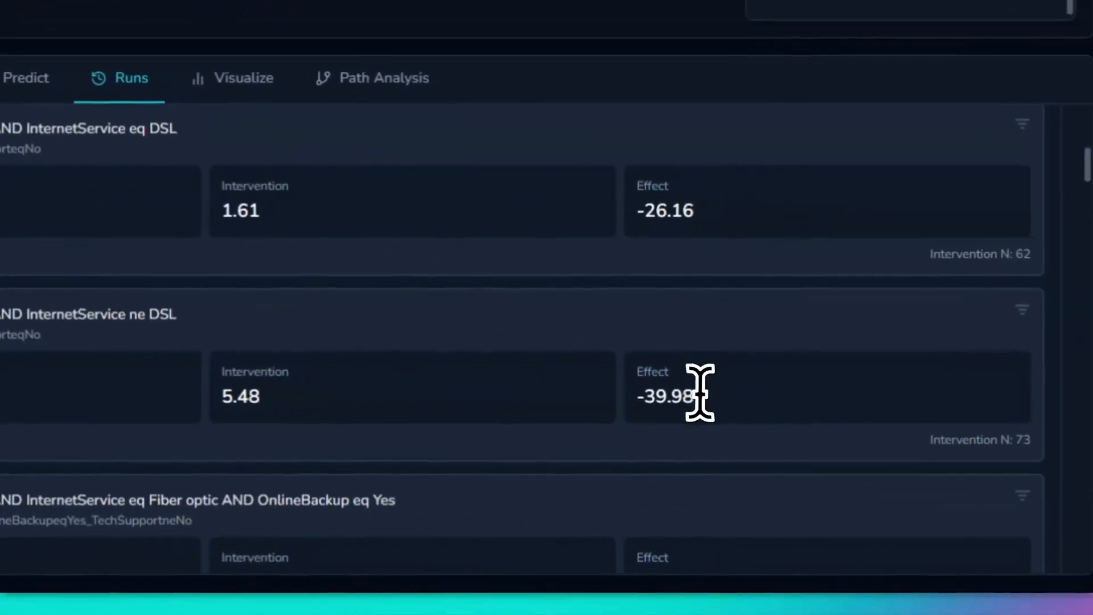
left_click_drag(1092, 459, 1033, 460)
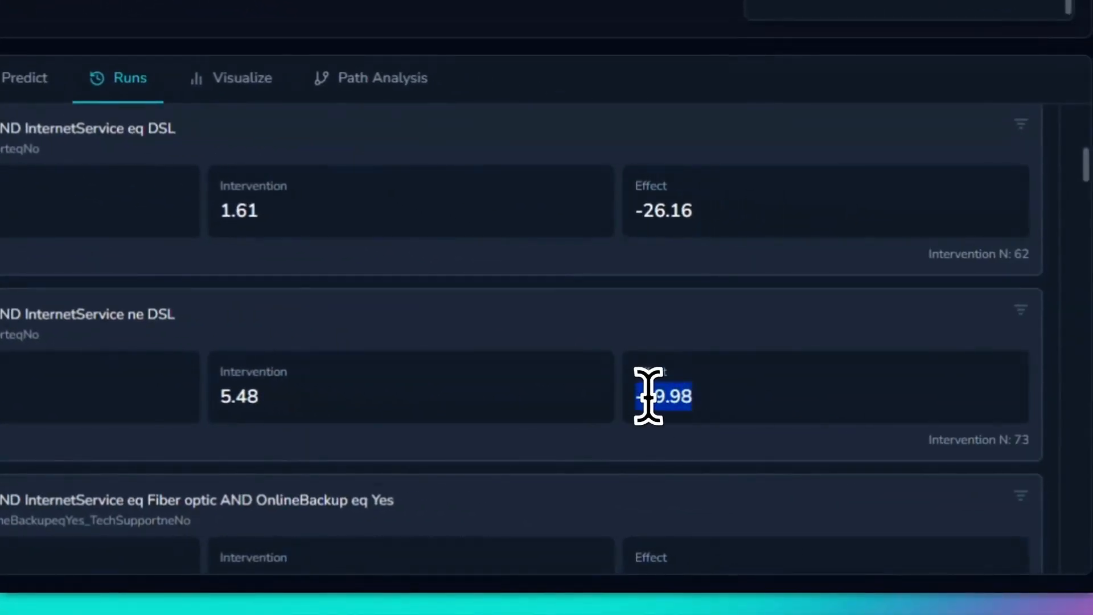
left_click(648, 396)
Step: Compare the DSL segment without TechSupport with the other segments, and review the intervention's uncertainty analysis
scroll(647, 410, "up", 2)
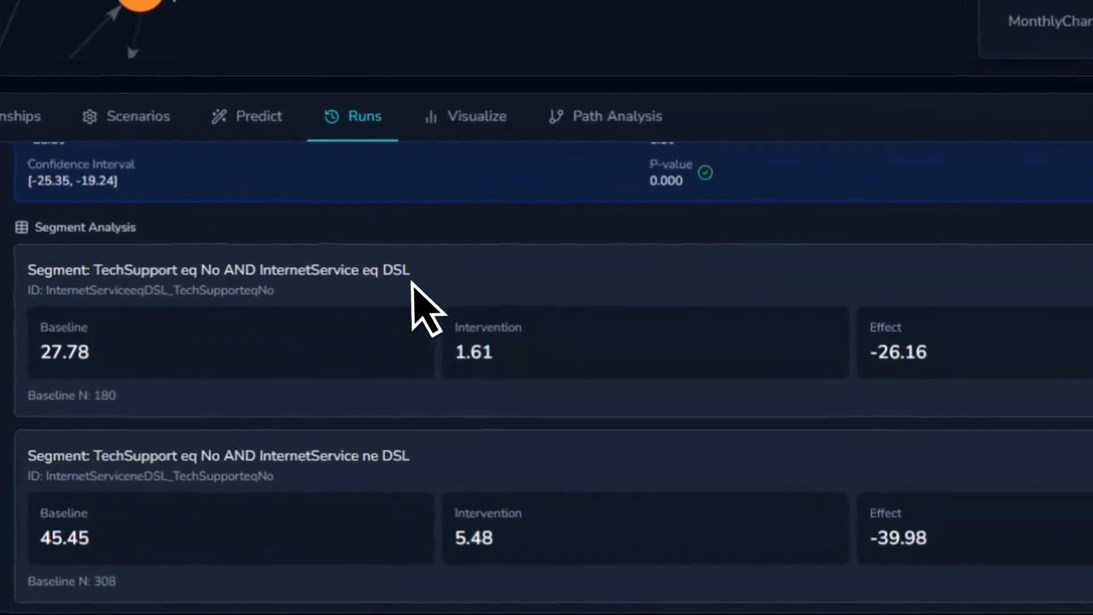
left_click_drag(329, 249, 188, 249)
left_click(405, 331)
scroll(405, 330, "down", 4)
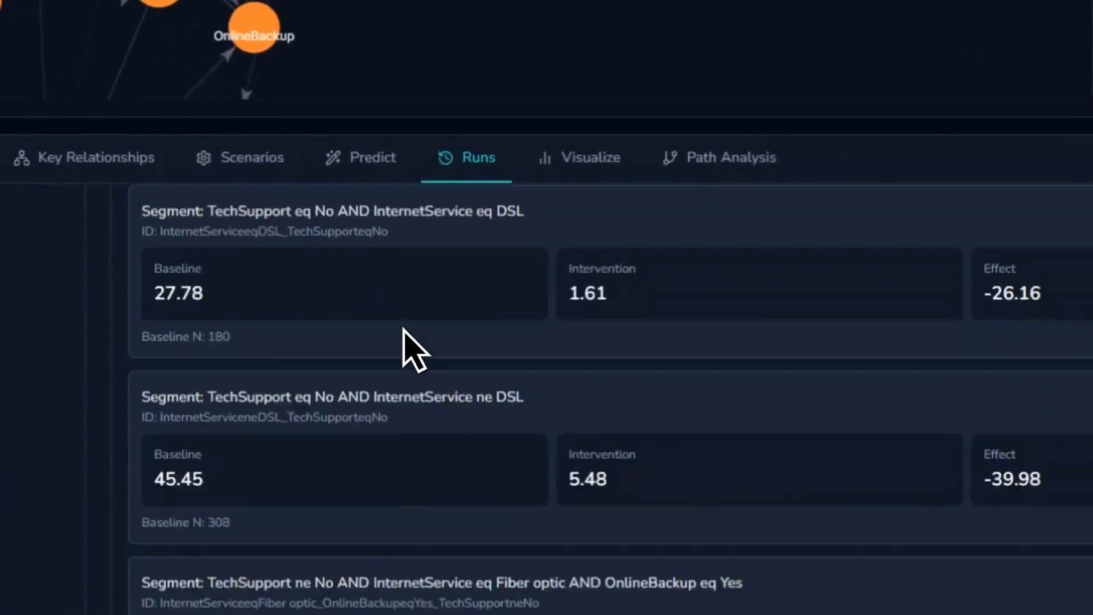
scroll(405, 330, "up", 5)
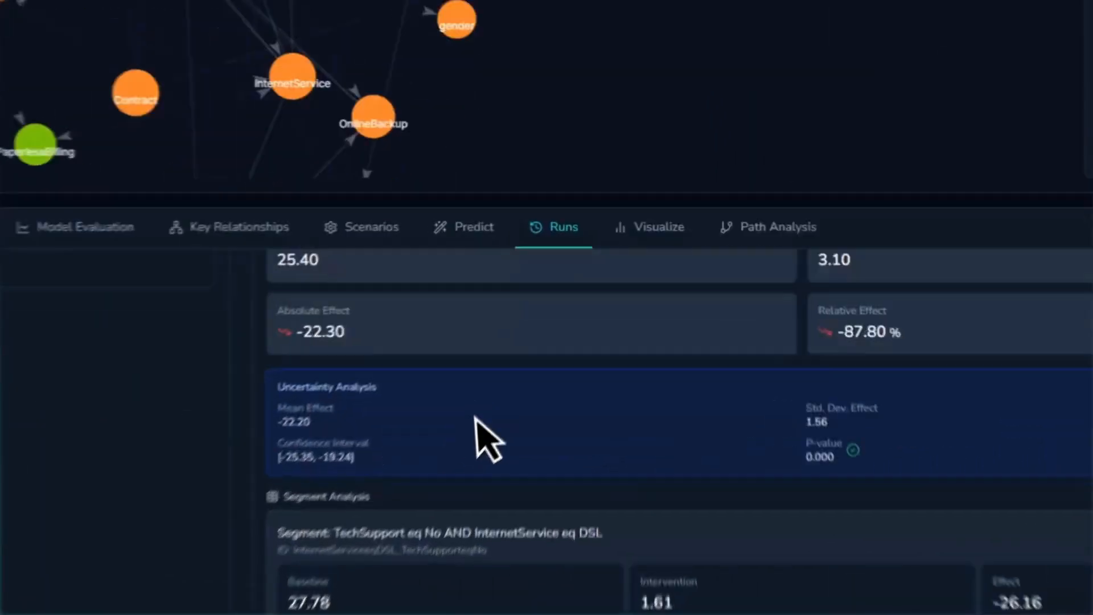
scroll(426, 487, "down", 1)
scroll(463, 420, "down", 3)
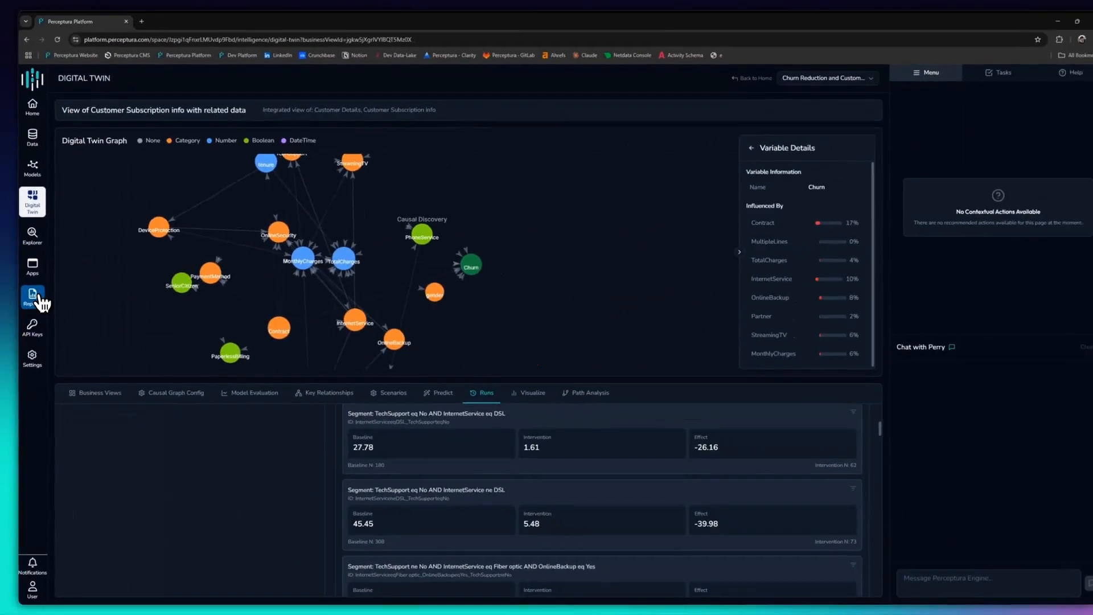
Step: Create a new report that uses the business view "View of Customer Subscription info with related data" as its data source
left_click(80, 299)
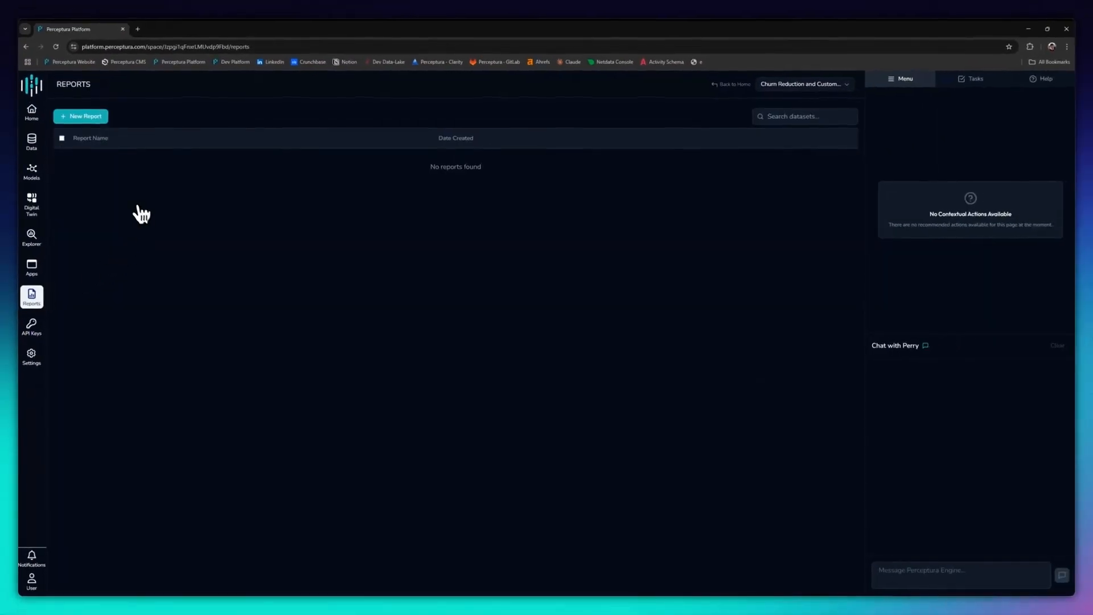
left_click(91, 121)
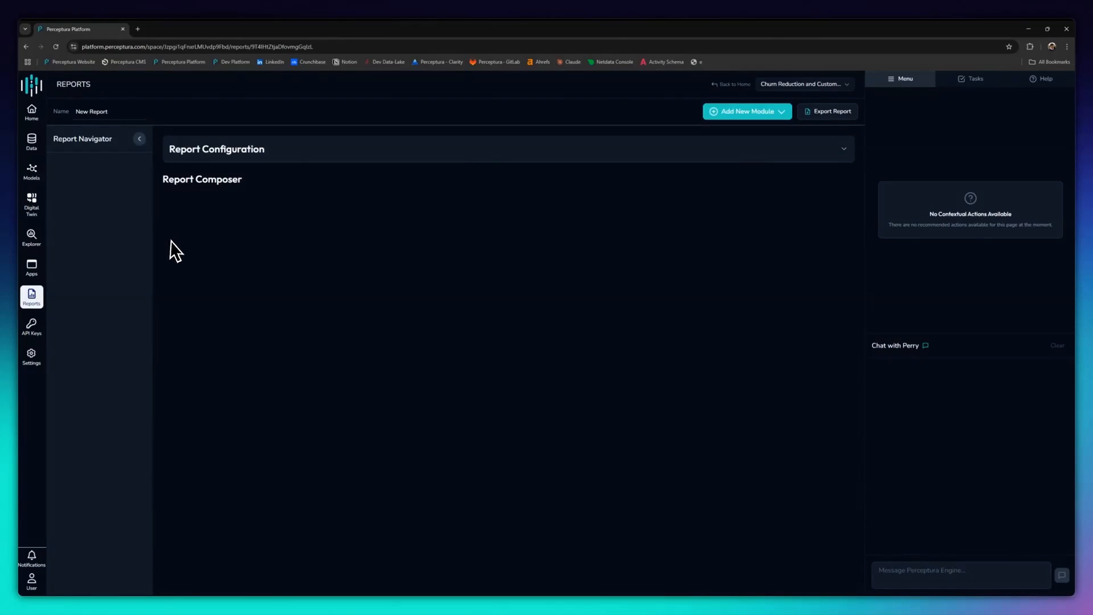
left_click(661, 158)
left_click(675, 223)
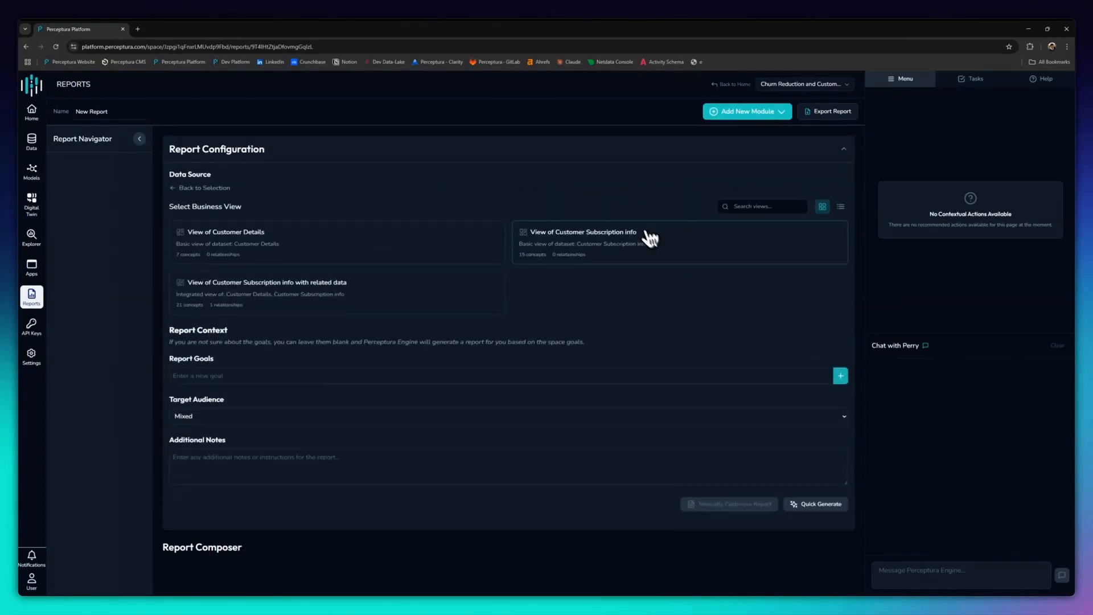
left_click(370, 307)
Step: Quick-generate the report with the goal "Discover key drivers of churn and customer retention" and a Technical target audience
left_click(221, 385)
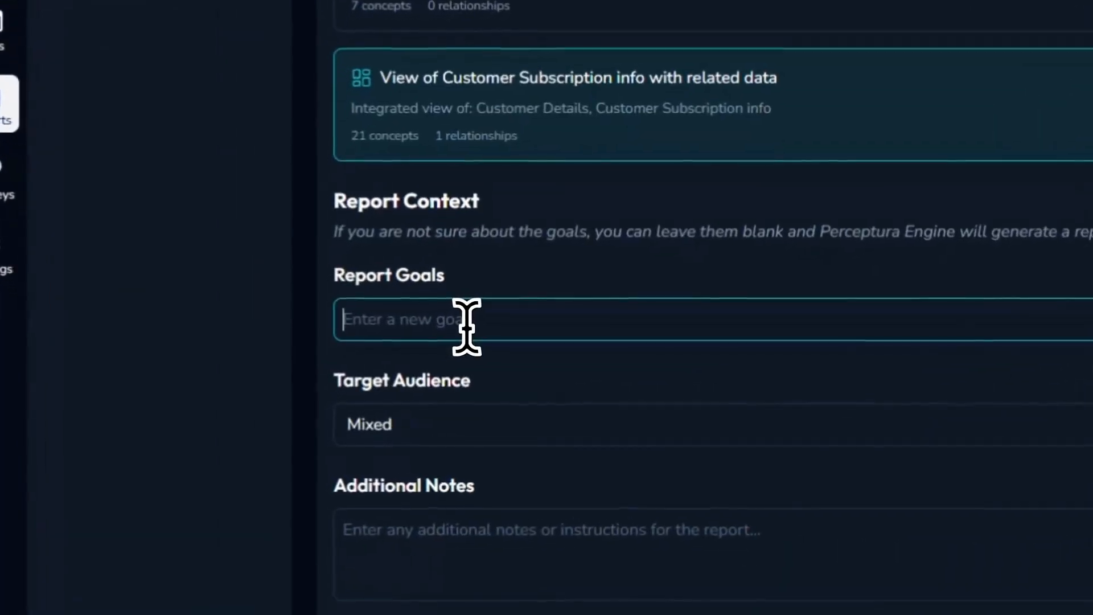
type("Discover key drivers of churn and")
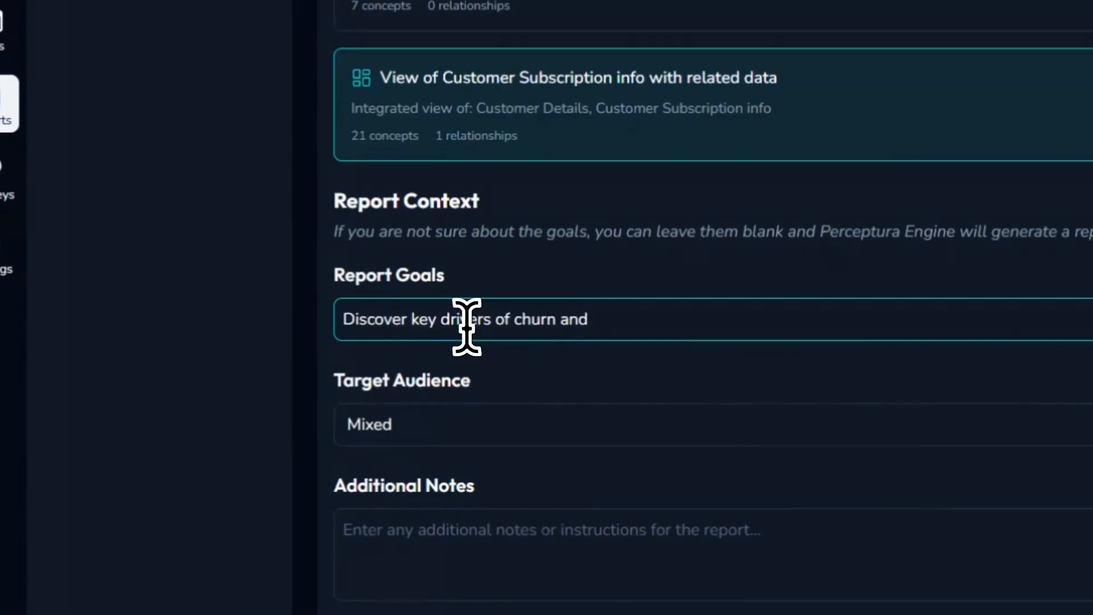
type("mer retention")
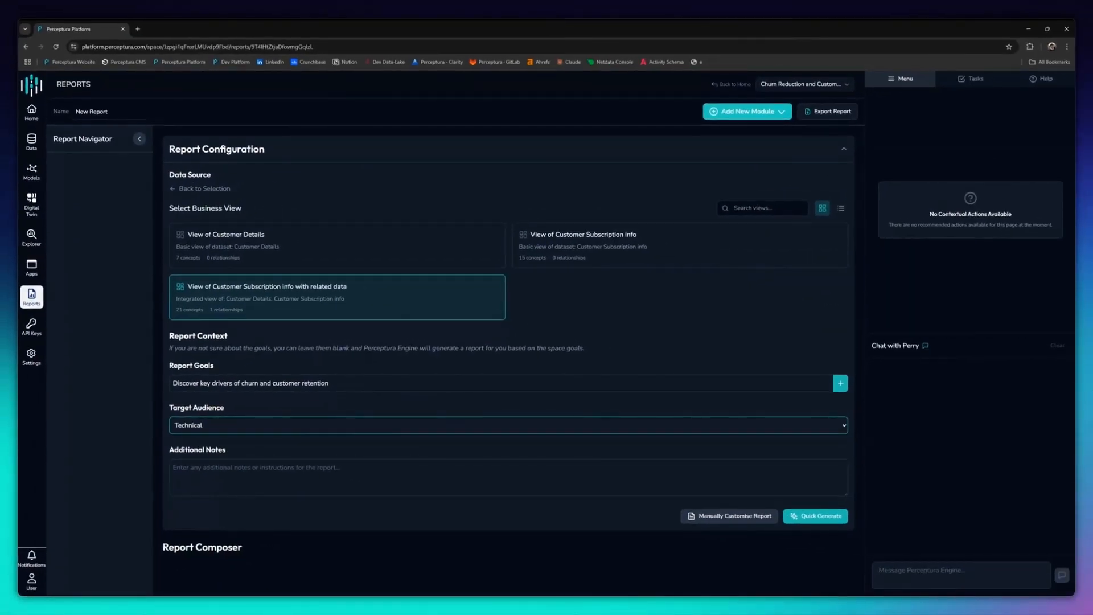
left_click(816, 516)
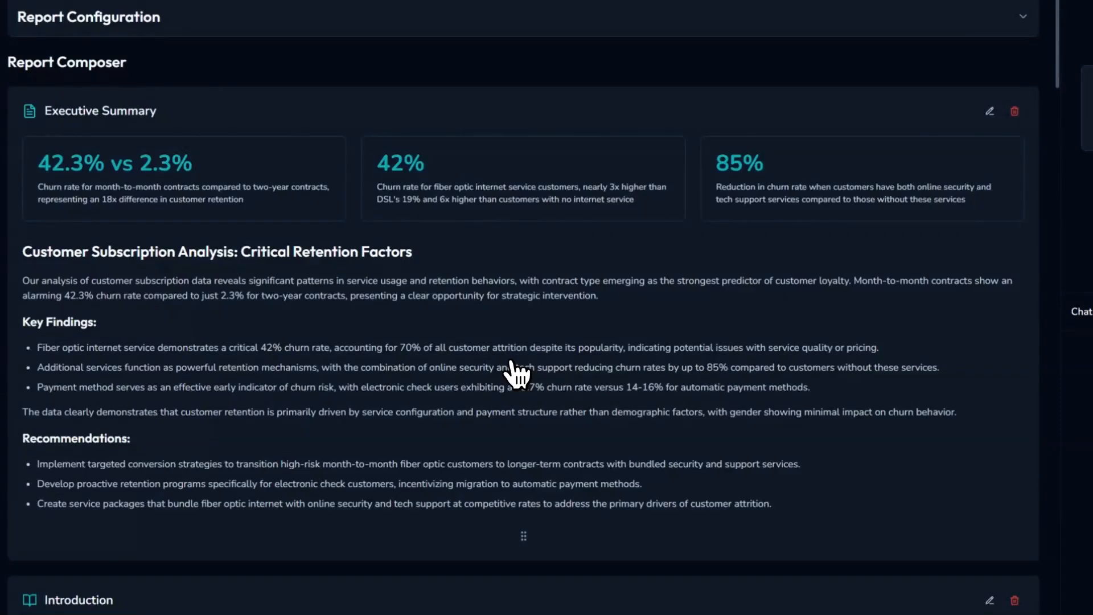
Step: Read through the generated report's executive summary, introduction, and insight sections on contract length and fiber optic service
scroll(516, 373, "down", 6)
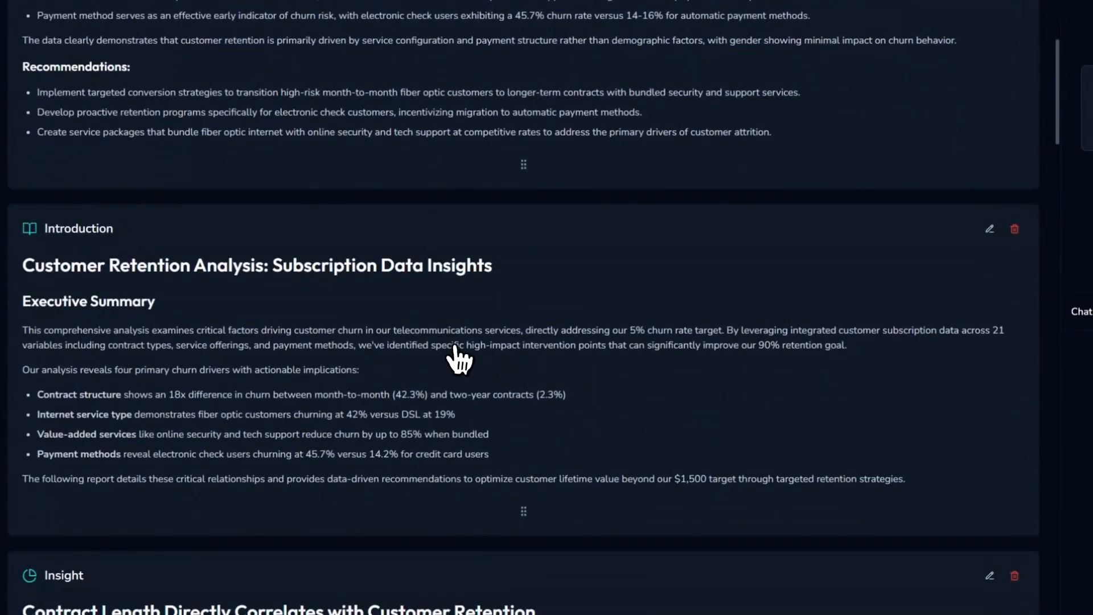
scroll(488, 365, "down", 8)
scroll(494, 365, "down", 7)
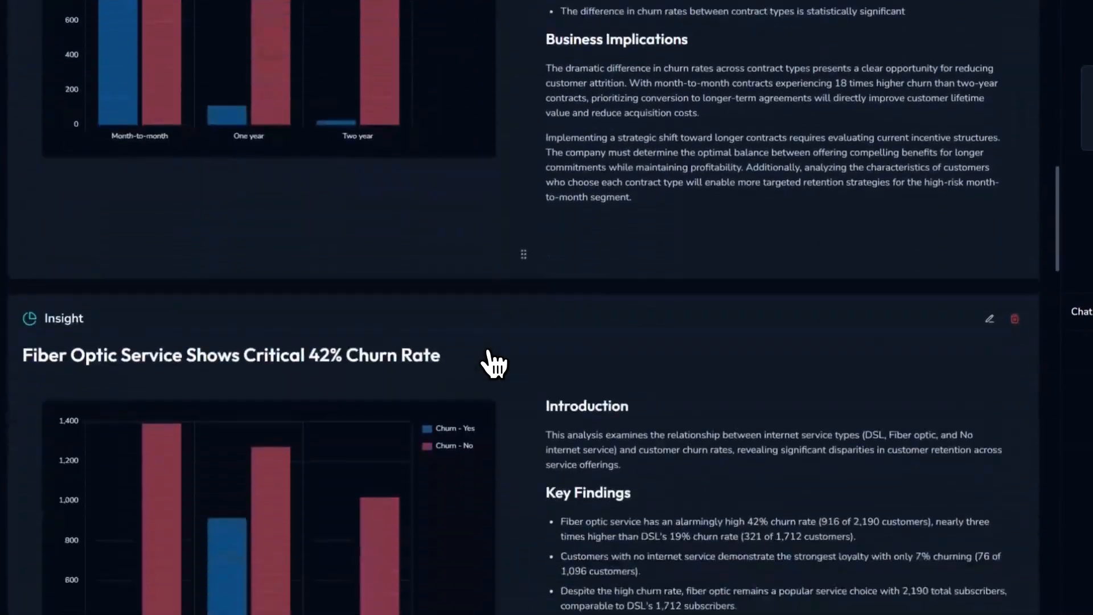